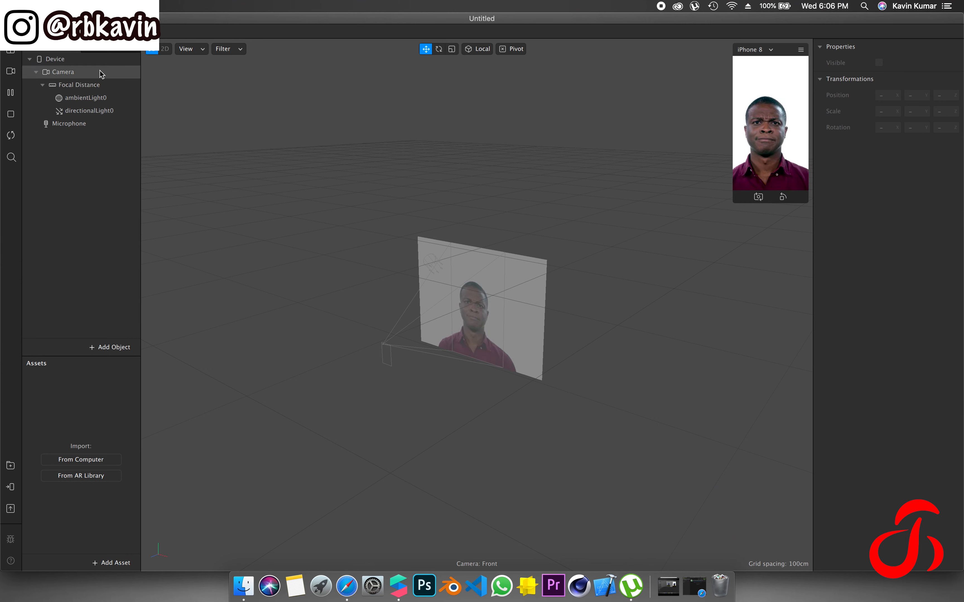
Step: Select the Device object, open the Patch Editor and enlarge its area upward
click(88, 58)
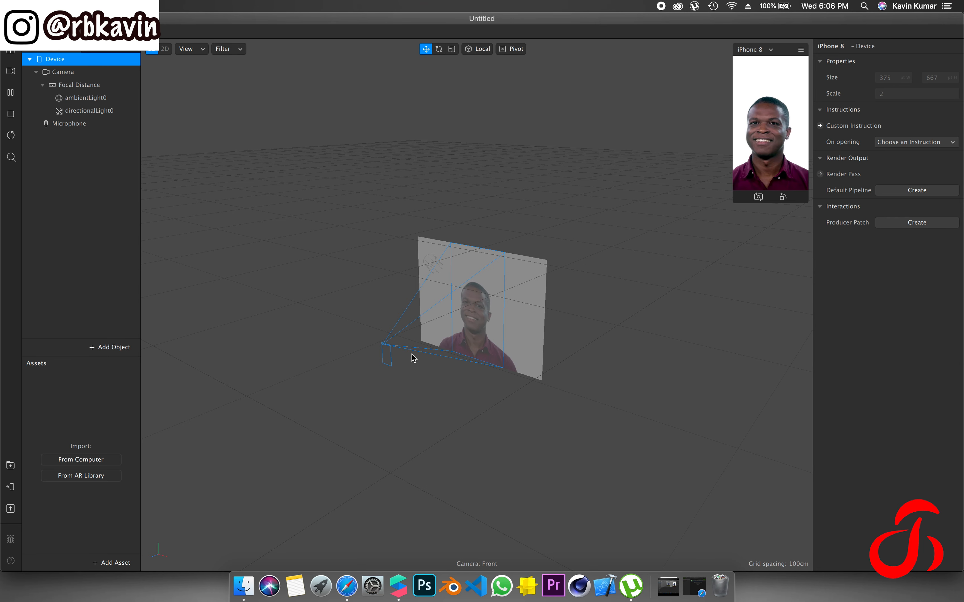
key(super+shift+p)
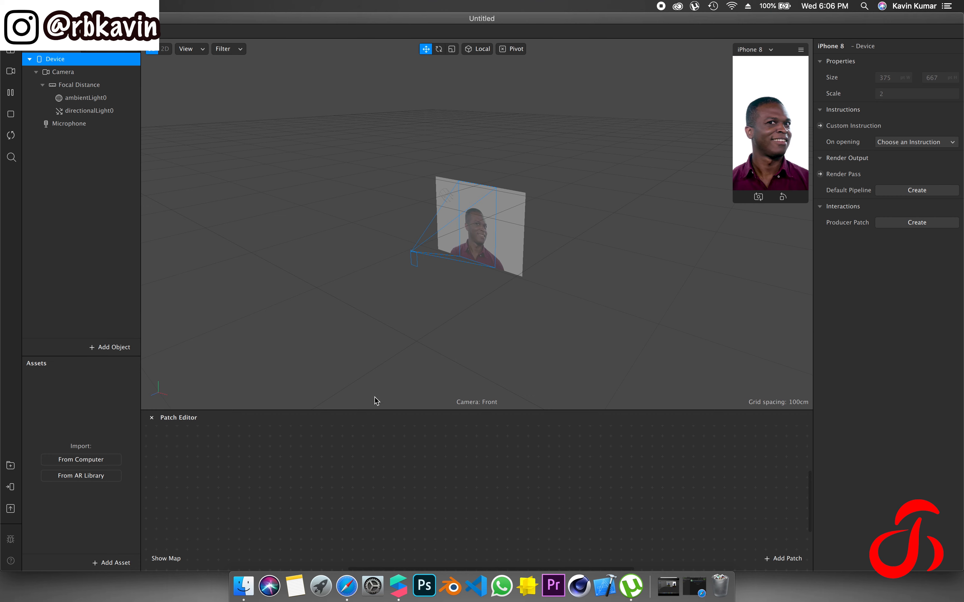
drag(360, 410, 375, 323)
Step: Add a Scene Render Pass patch to the patch graph and move it slightly lower
double_click(371, 356)
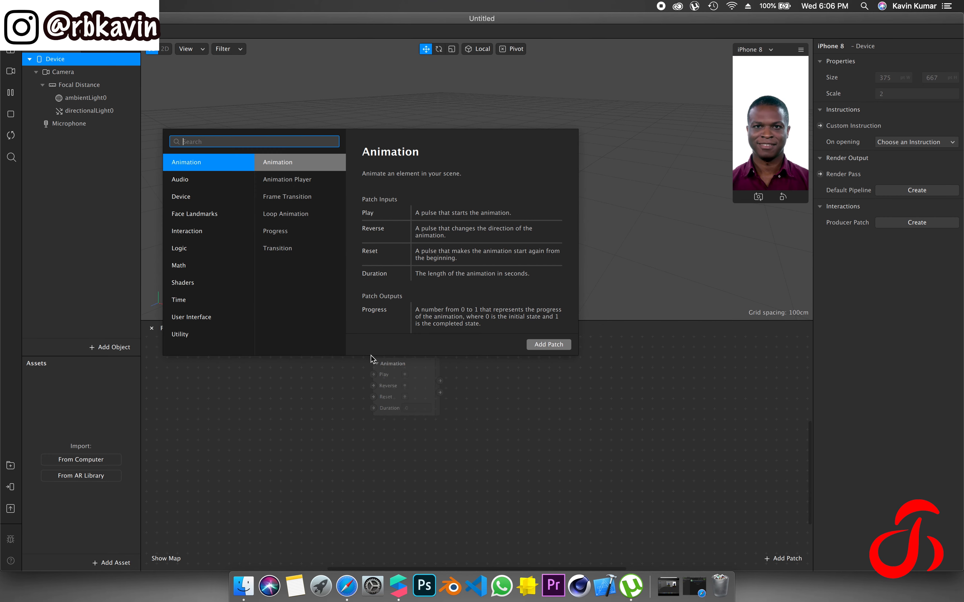
text(pas)
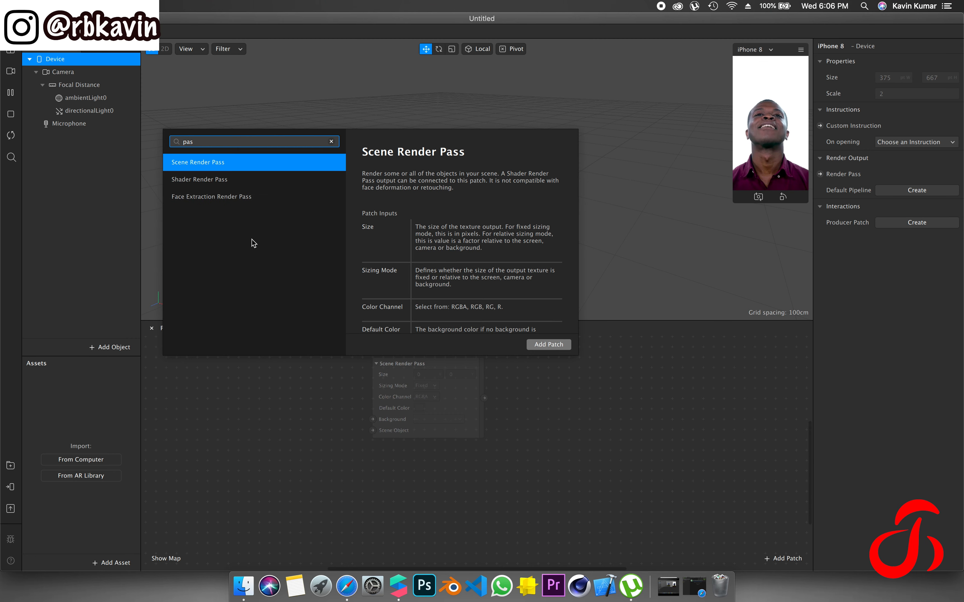
click(276, 163)
click(566, 345)
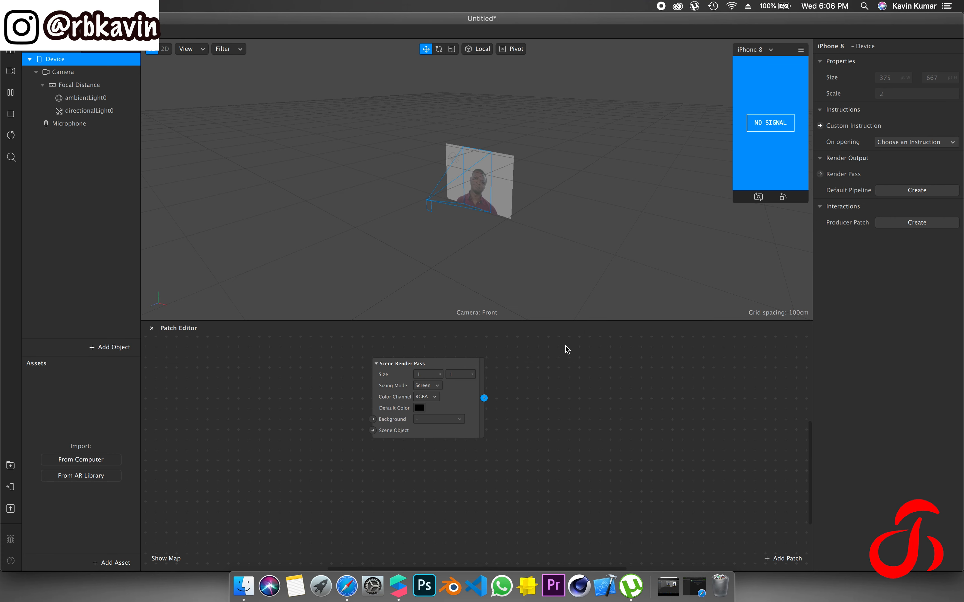
click(462, 394)
drag(463, 394, 463, 413)
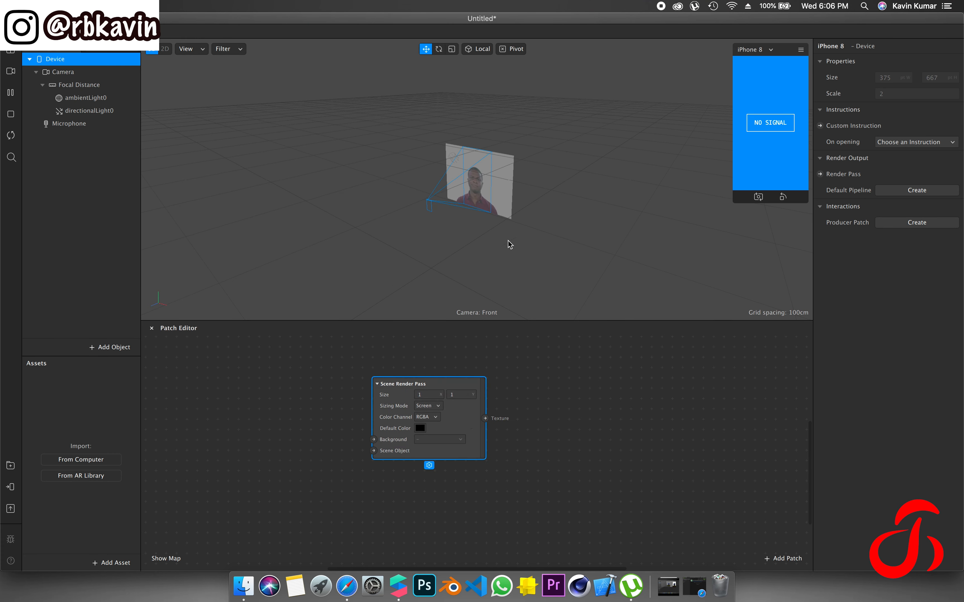
Step: Enlarge the iPhone 8 preview, then expose the Device's Render Pass as a patch and connect the Scene Render Pass texture to it
drag(735, 203, 602, 363)
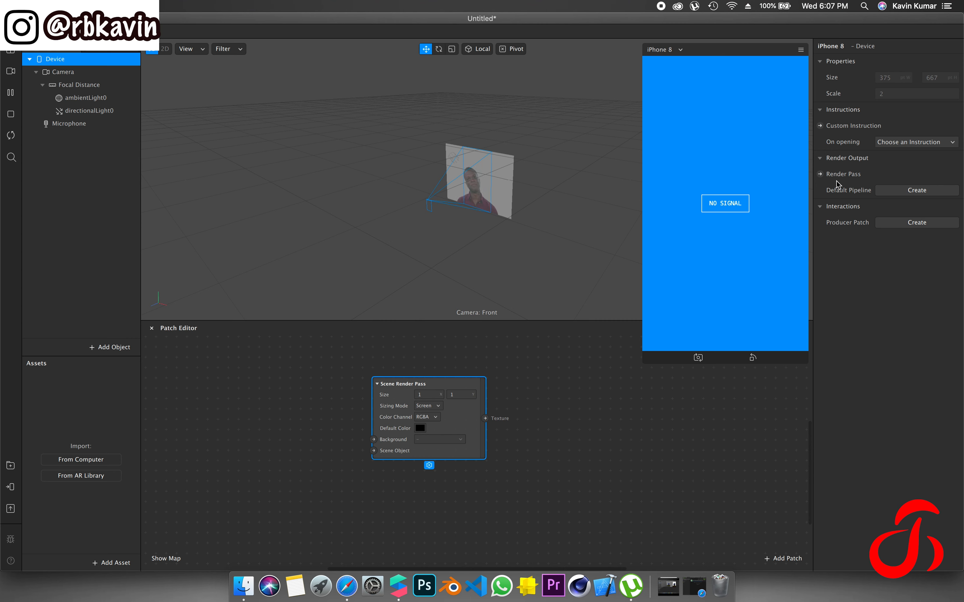
click(821, 176)
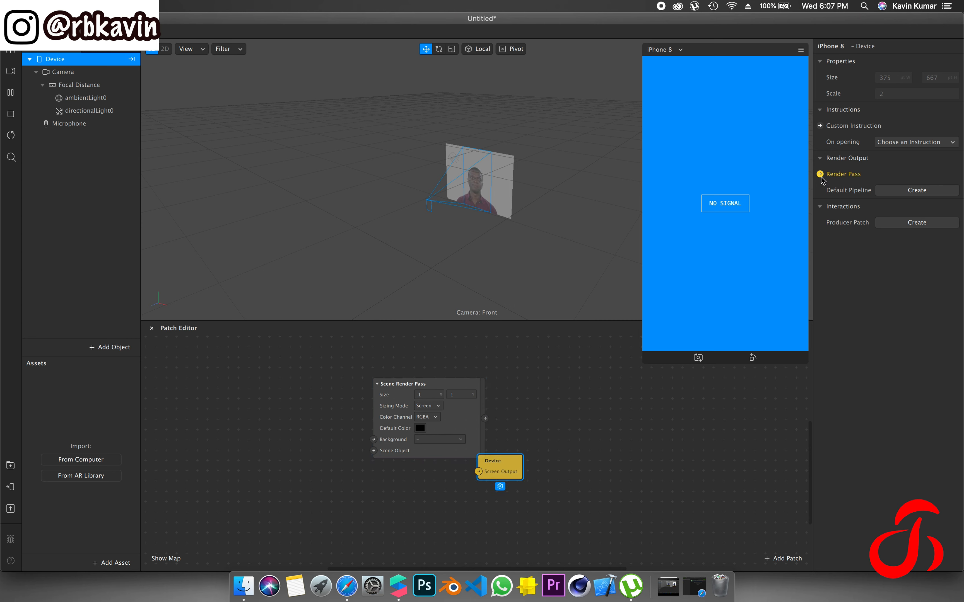
drag(511, 466, 581, 416)
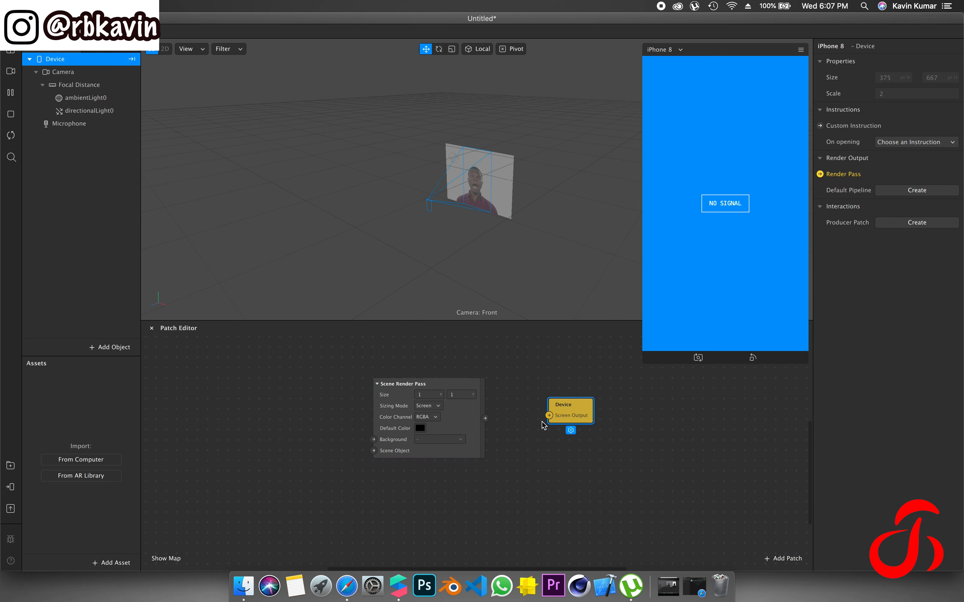
drag(483, 419, 549, 415)
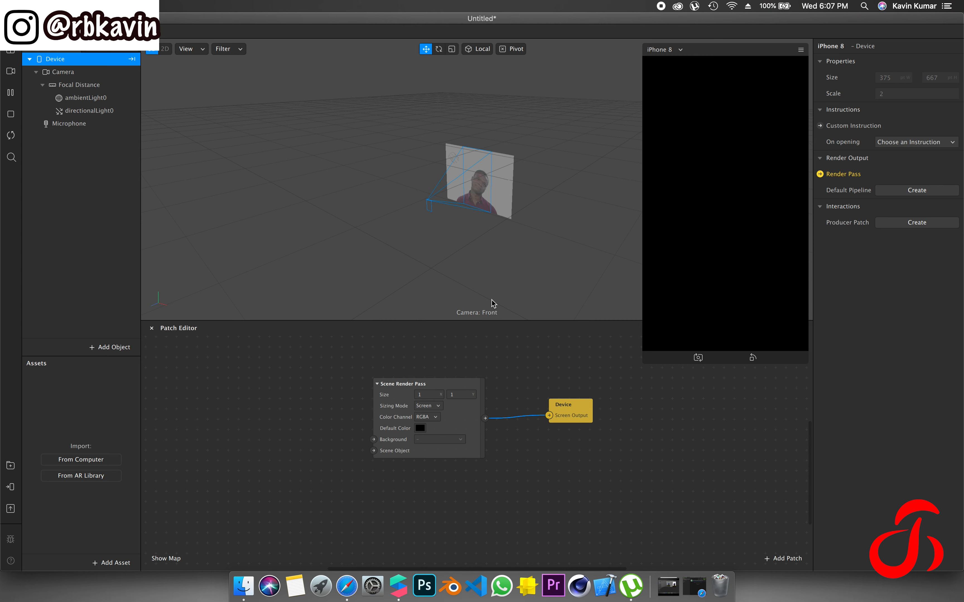
Step: Insert a Plane object into the scene under Focal Distance
click(128, 342)
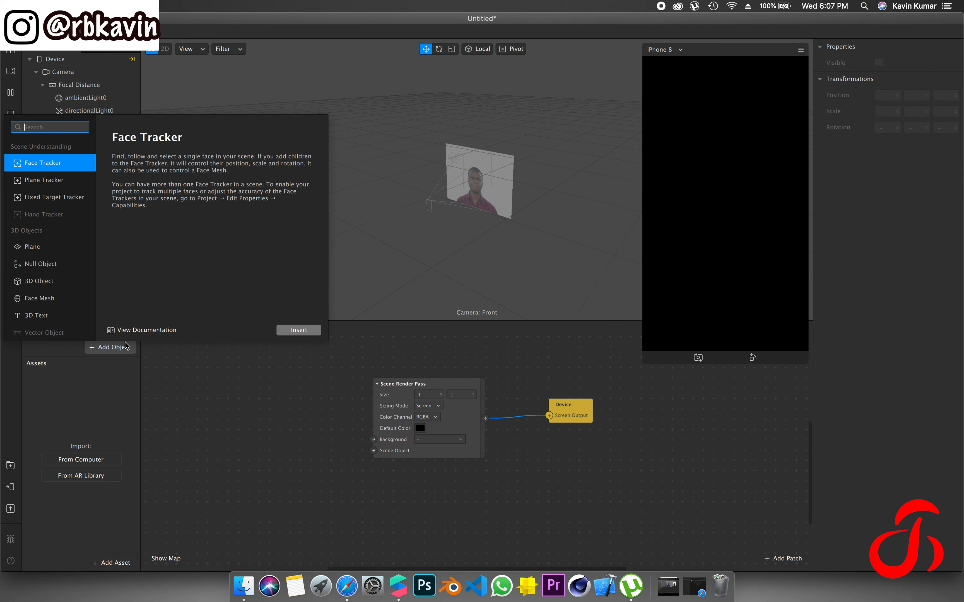
click(41, 264)
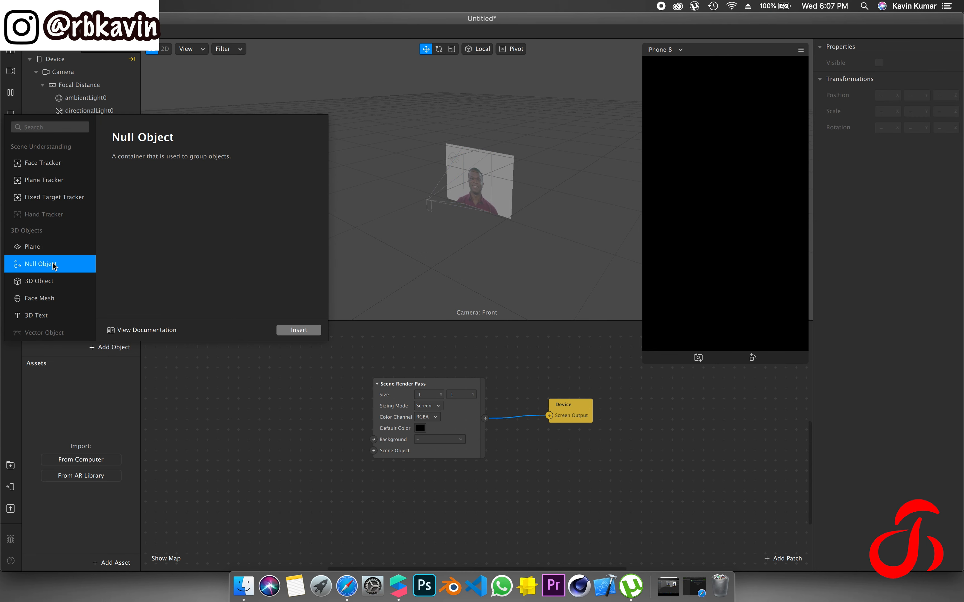
click(33, 246)
click(281, 326)
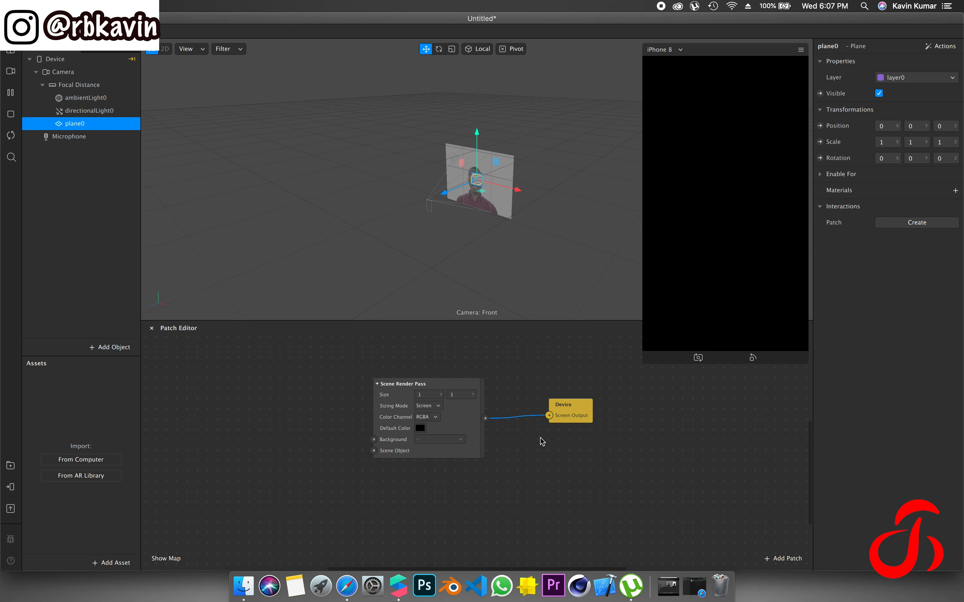
Step: Replace the existing two patches with the Device's default render pipeline and move the Device output patch farther from the render pass
drag(585, 450, 436, 350)
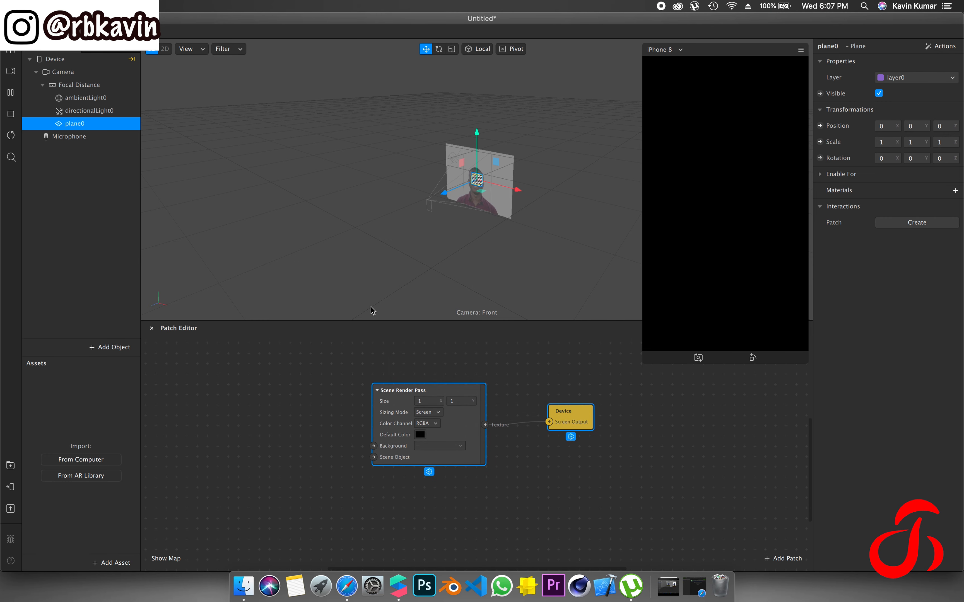
key(Delete)
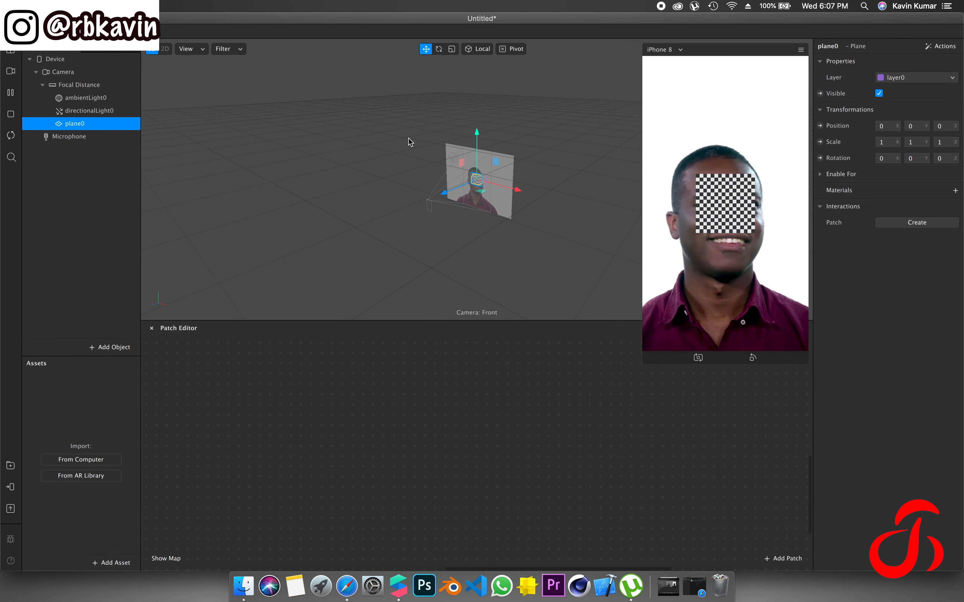
click(107, 61)
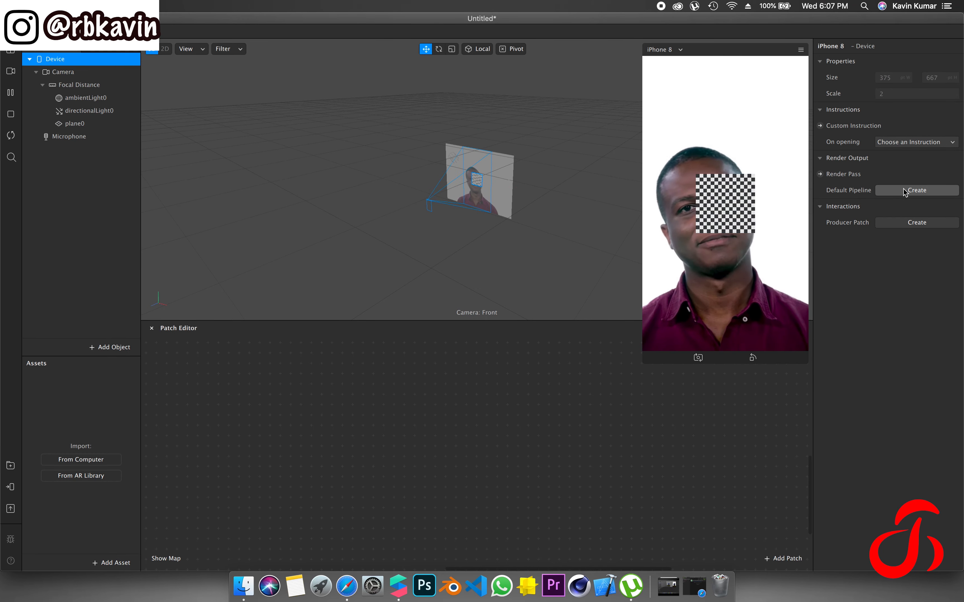
click(878, 191)
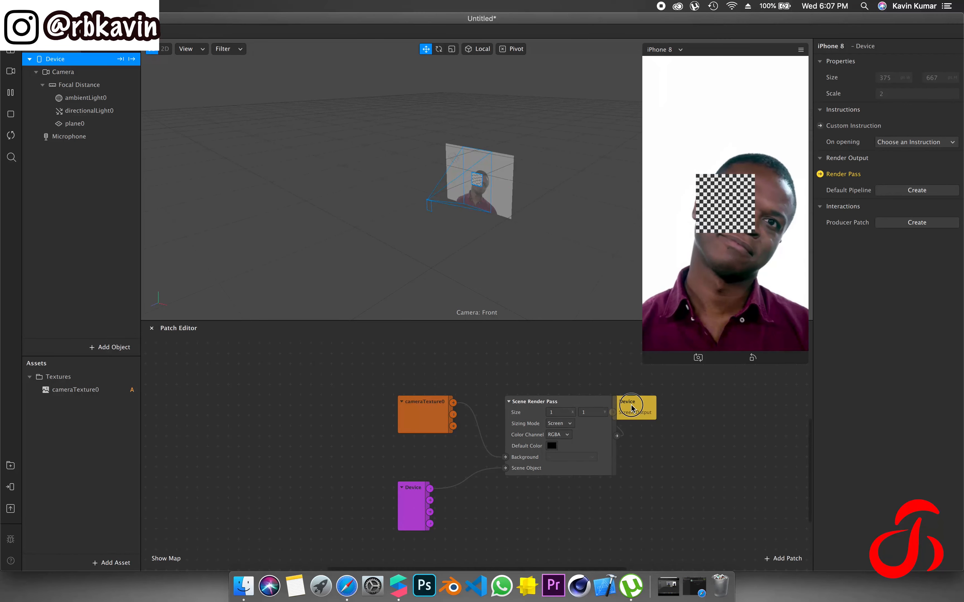
drag(643, 410, 698, 429)
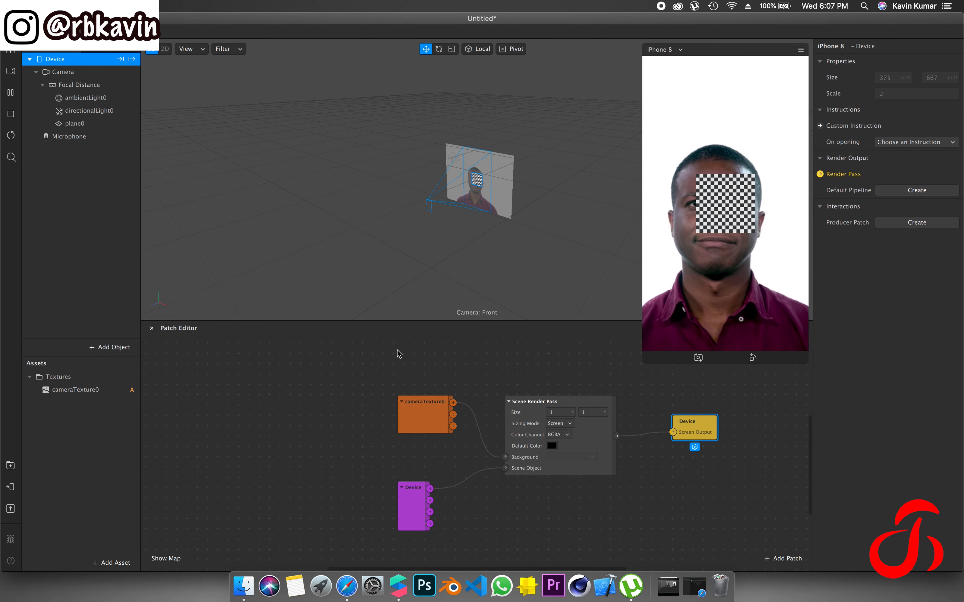
Step: Disconnect the Device patch's Object output from the Scene Object input of the Scene Render Pass
drag(396, 351, 785, 542)
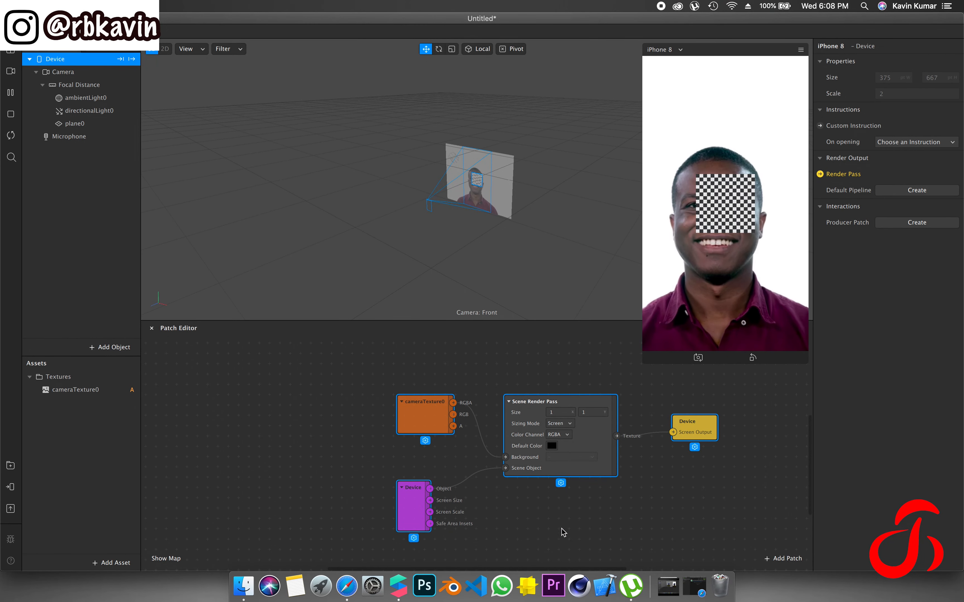
click(516, 557)
click(410, 505)
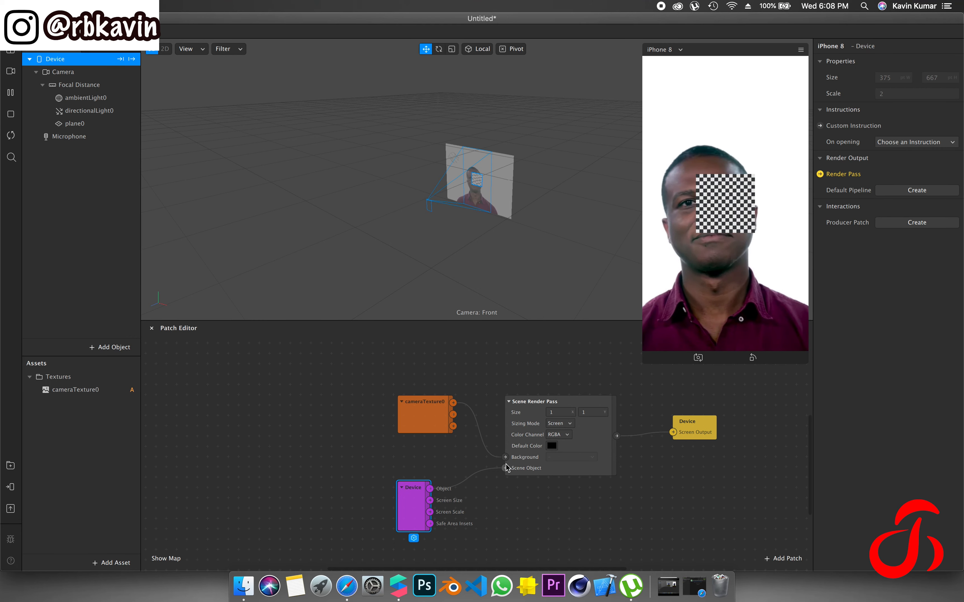
click(504, 487)
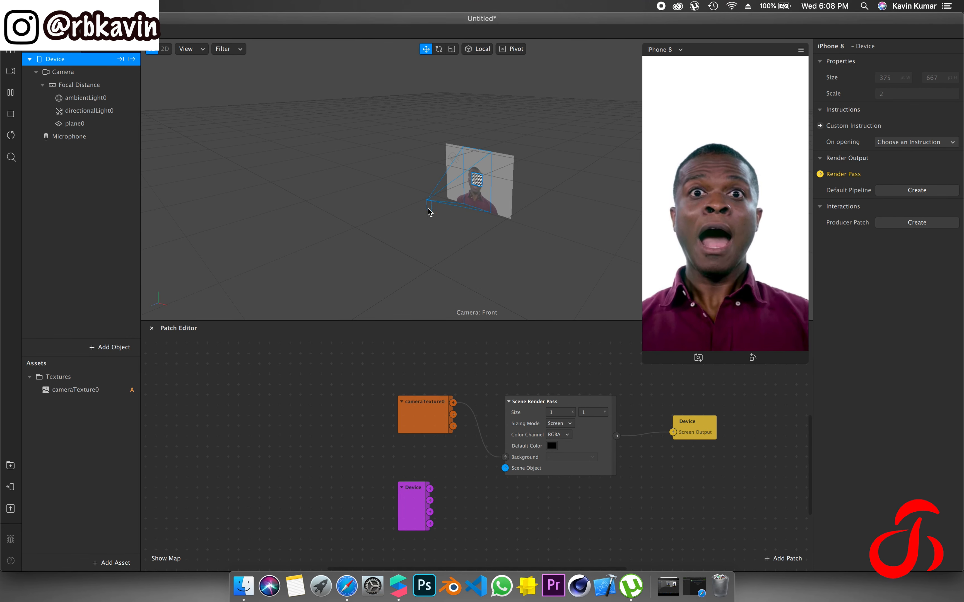
scroll(434, 207, up, 5)
scroll(433, 208, up, 5)
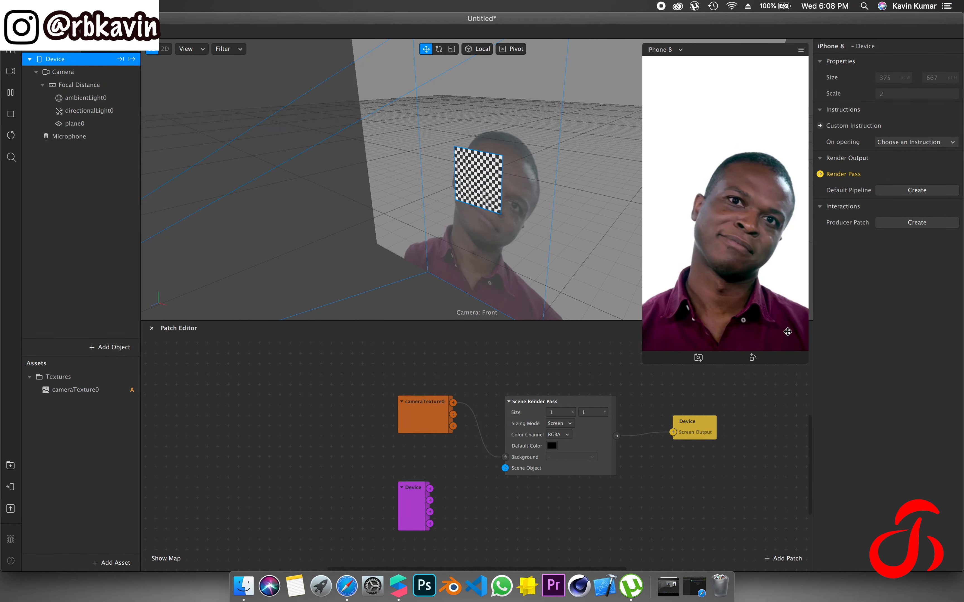
Step: Try a duplicate of the Scene Render Pass patch below the original, then delete the copy
mouse_move(592, 453)
mouse_down()
mouse_move(594, 467)
mouse_move(597, 456)
mouse_up()
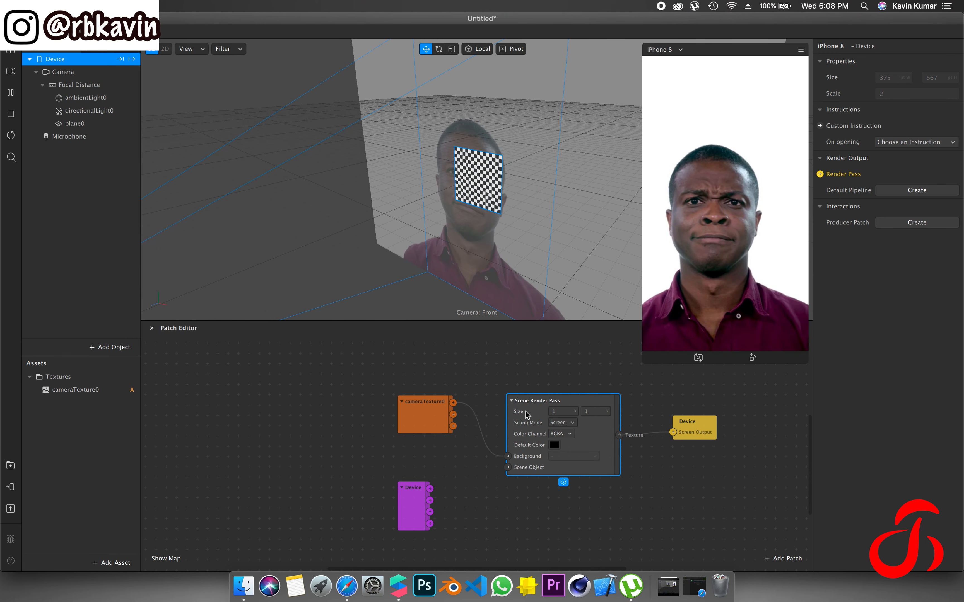
alt+drag(527, 414, 521, 510)
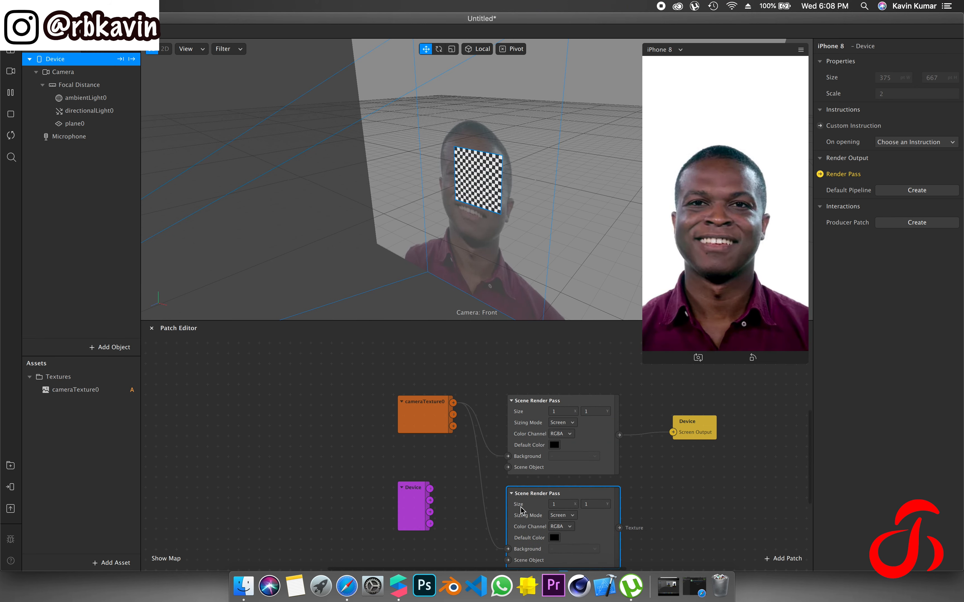
key(Delete)
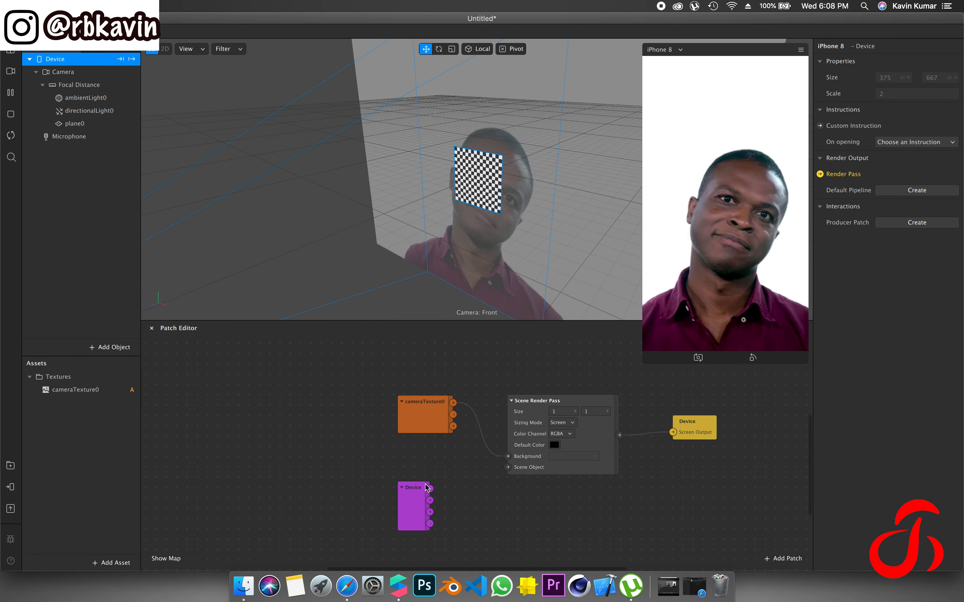
Step: Reconnect the Device patch's Object output to the Scene Object input of the Scene Render Pass
drag(430, 488, 508, 468)
click(402, 487)
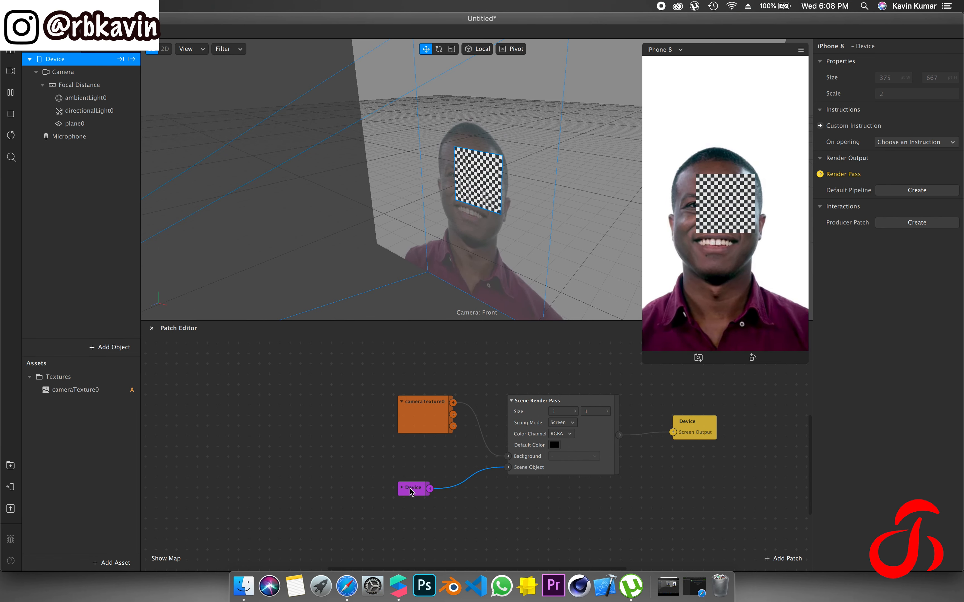
click(402, 487)
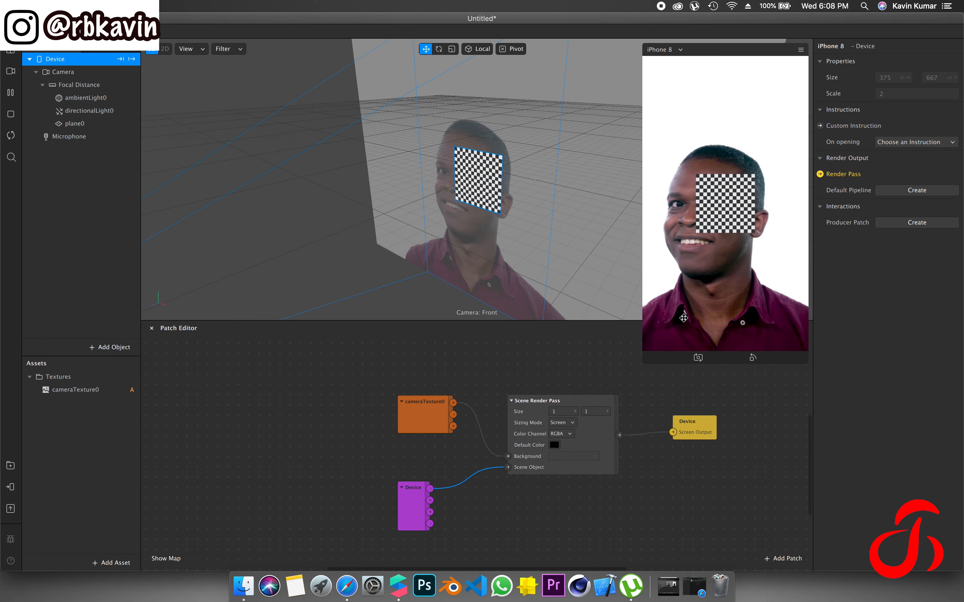
Step: Disconnect the camera texture from the Background input and try Cayenne as the Scene Render Pass's default color, then cancel the color change
drag(508, 456, 477, 420)
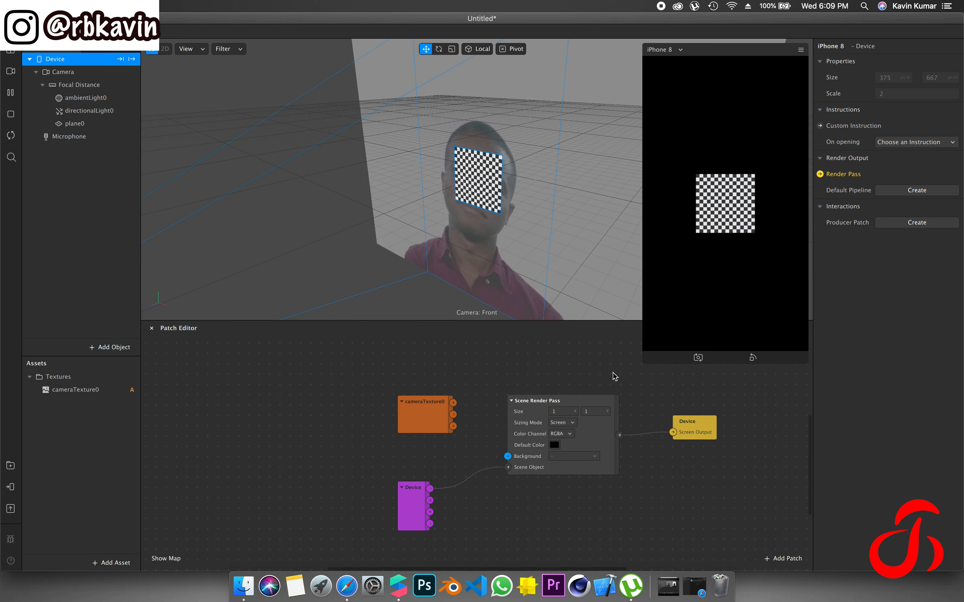
click(554, 445)
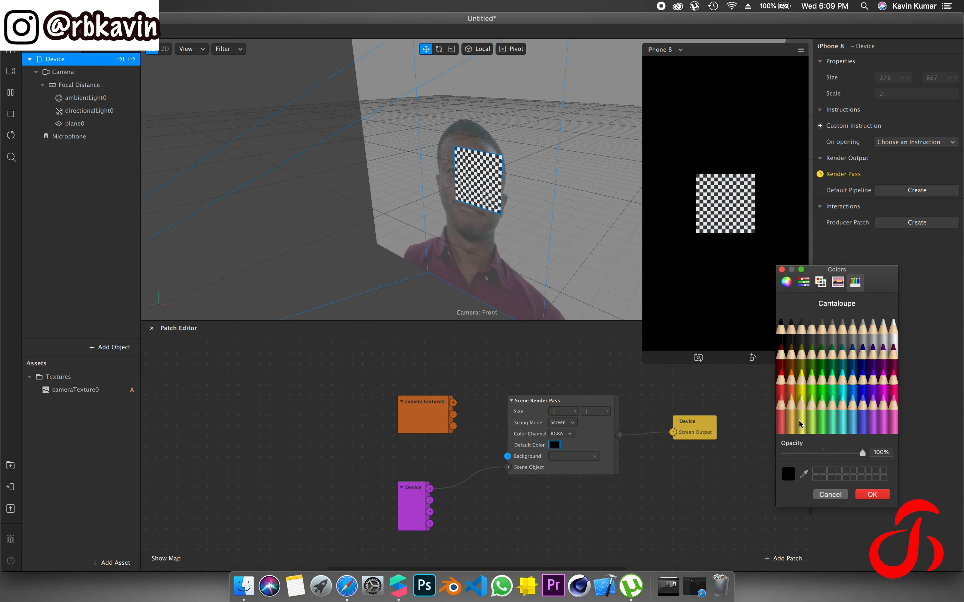
click(800, 393)
click(791, 352)
click(784, 363)
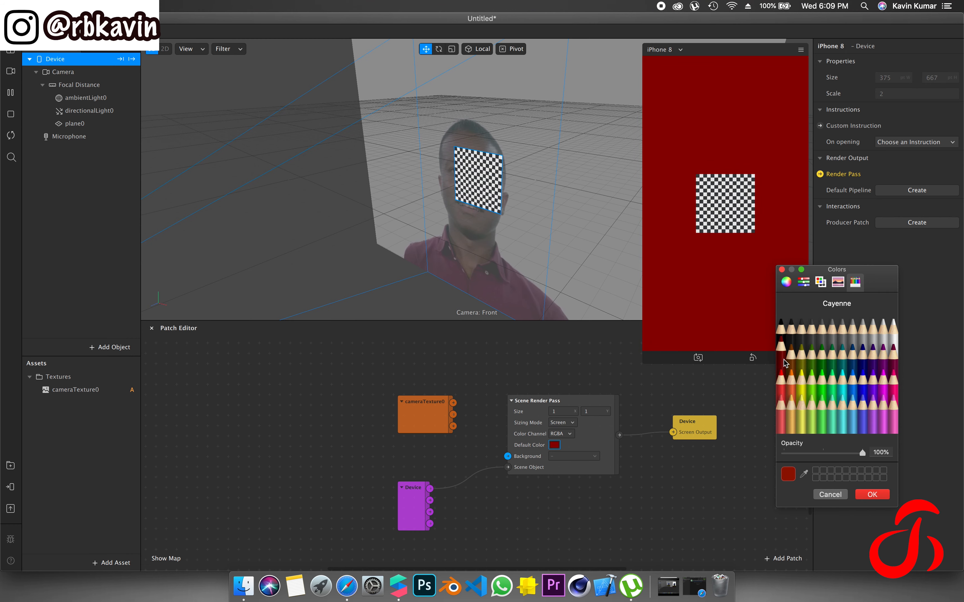
click(831, 494)
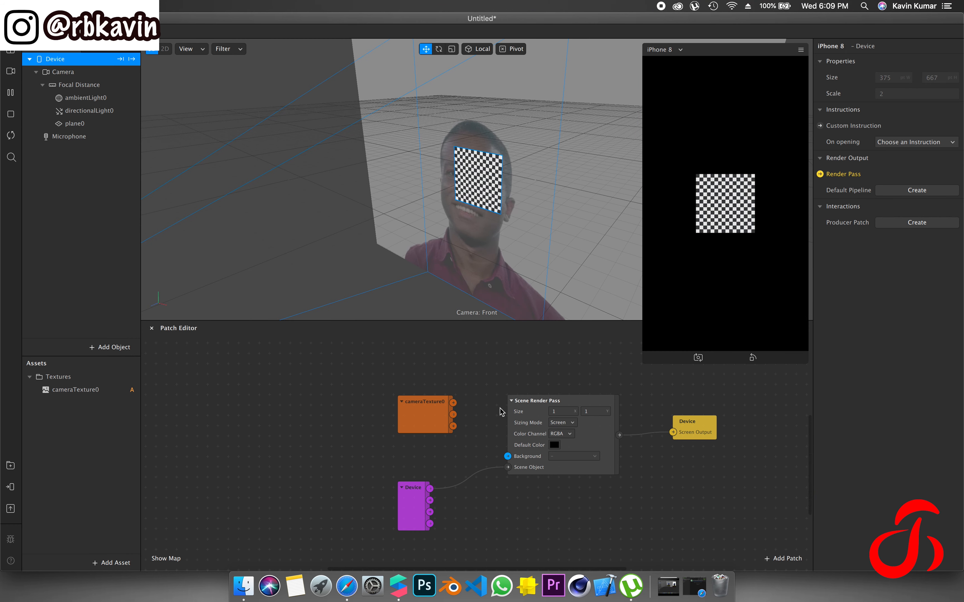
Step: Check the Scene Render Pass's sizing modes and reconnect cameraTexture0's RGBA output to its Background input
click(562, 423)
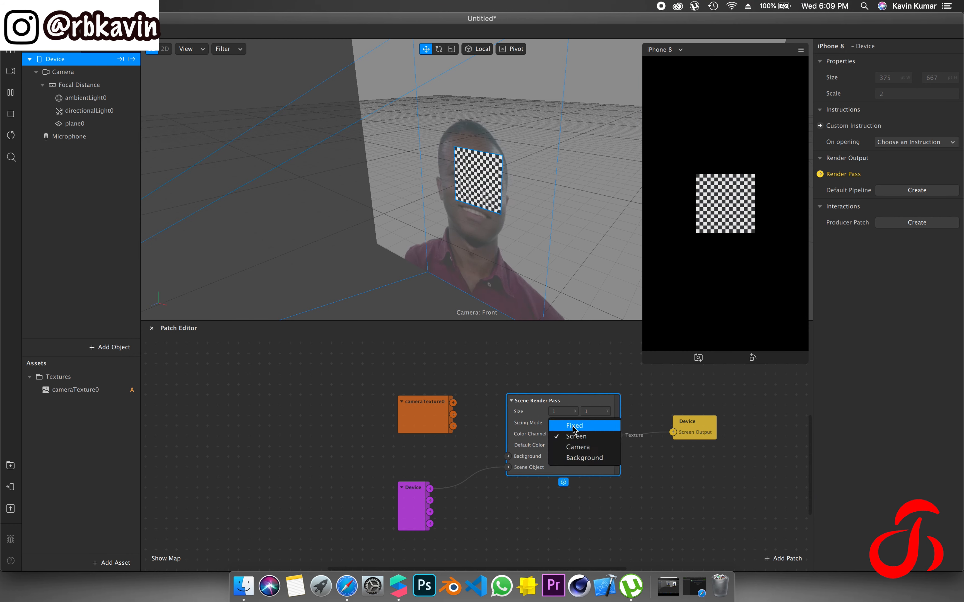
click(675, 398)
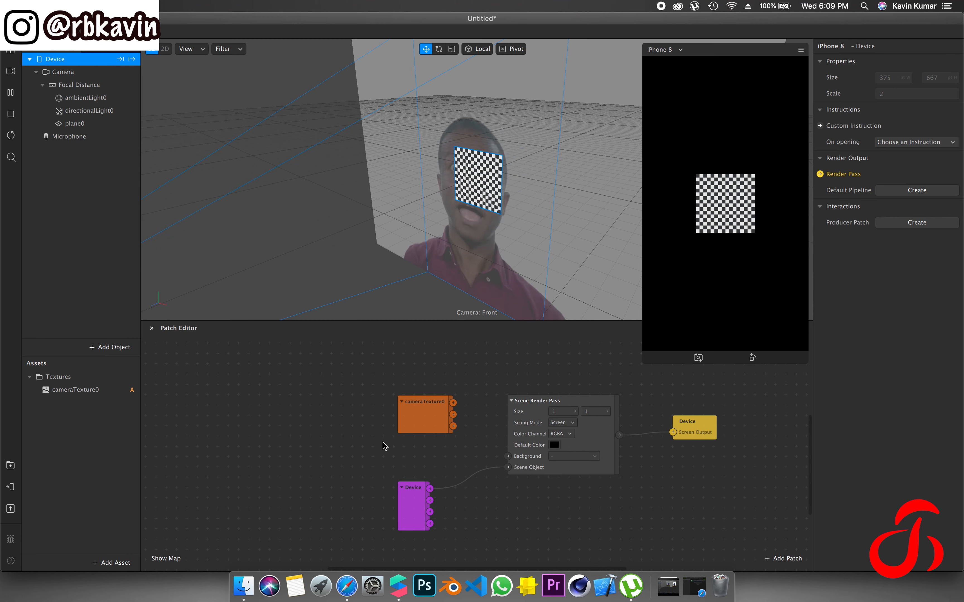
drag(454, 403, 509, 461)
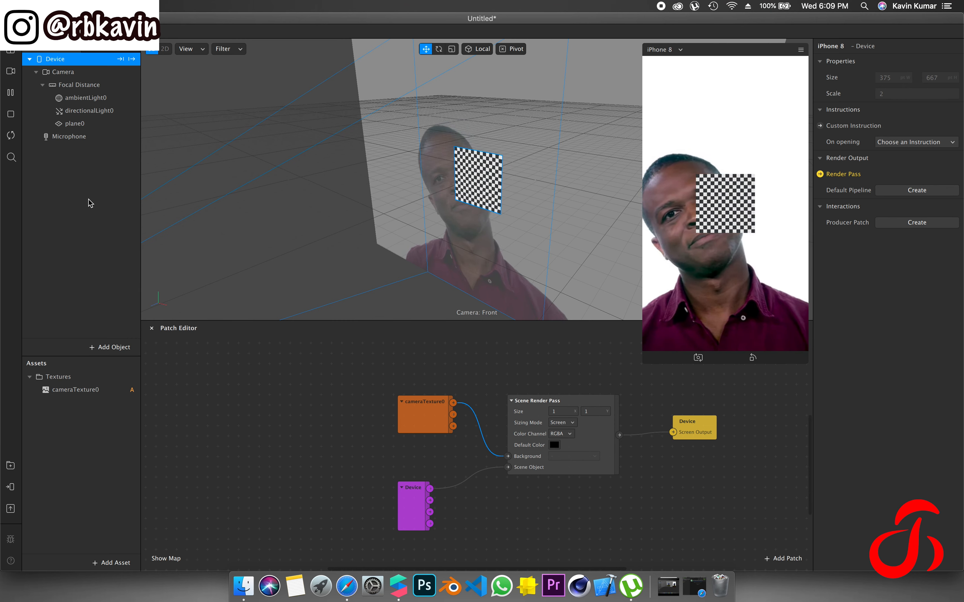
Step: Disconnect cameraTexture0 from the Background input again and select the purple Device patch
drag(508, 457, 482, 423)
click(411, 505)
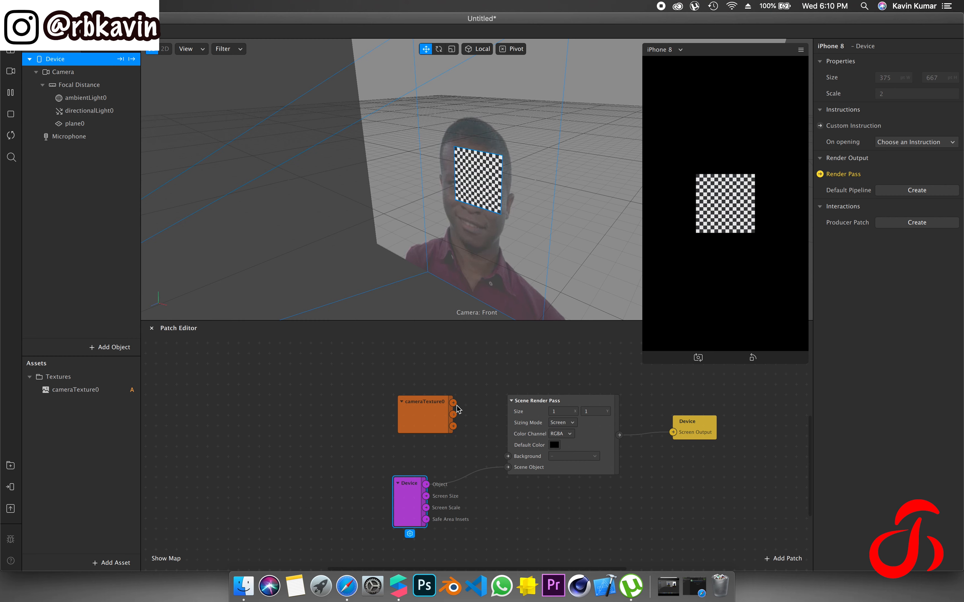
Step: Connect cameraTexture0 to the Background input, and compare feeding the Device's Screen Output directly from it and from the Scene Render Pass
drag(453, 402, 508, 457)
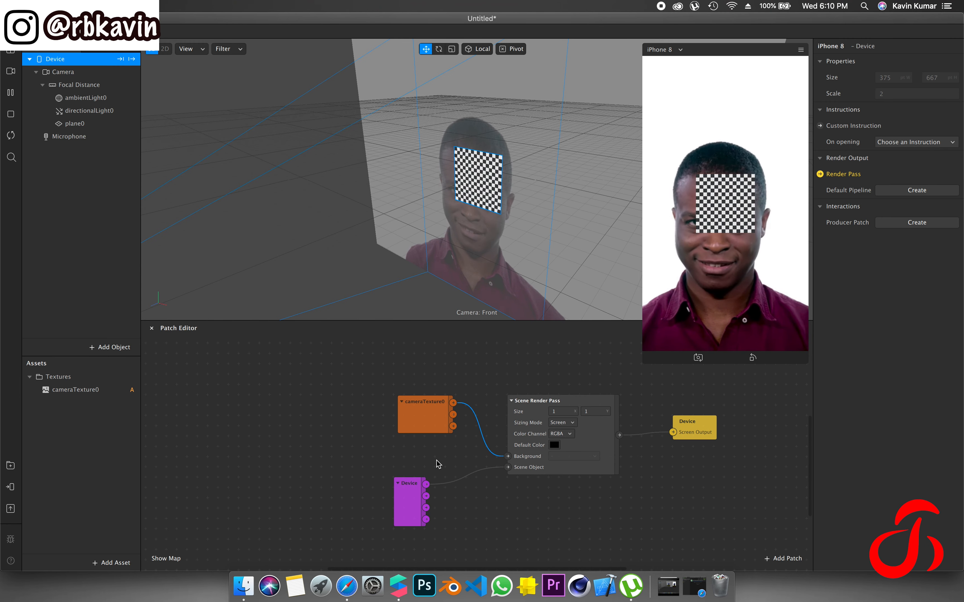
drag(449, 421, 654, 374)
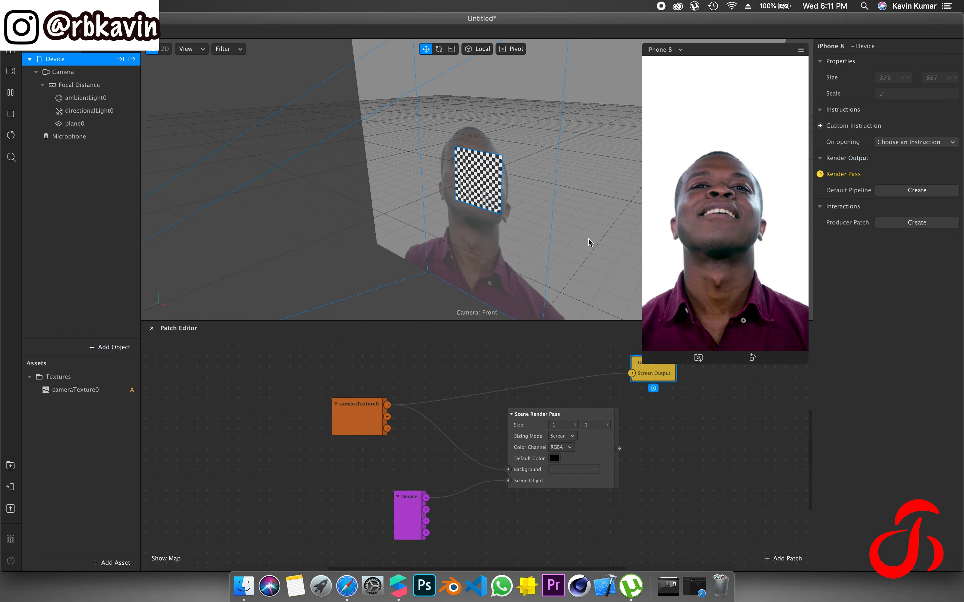
drag(620, 448, 630, 371)
drag(618, 451, 736, 404)
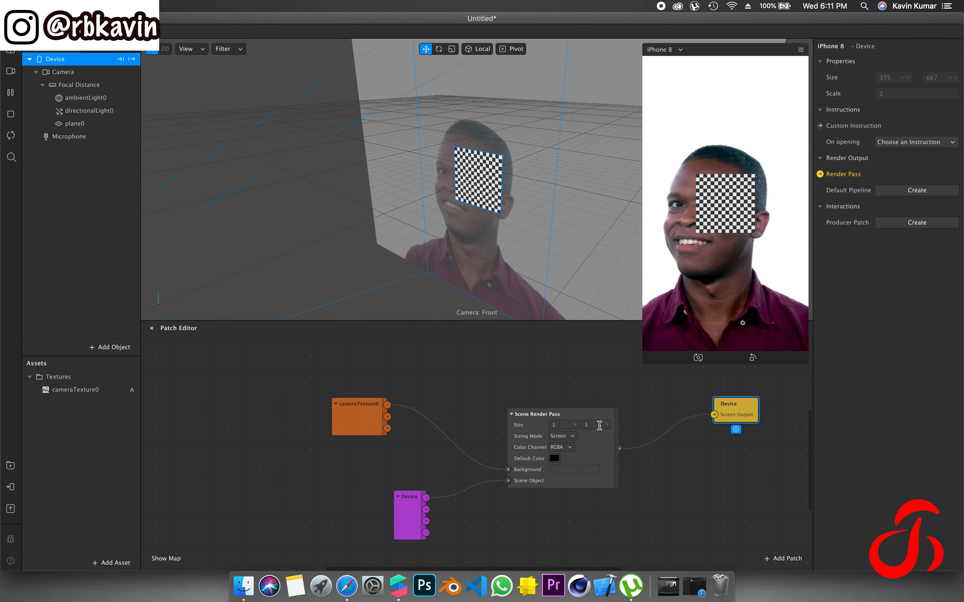
Step: Add the Sobel Filter from the recent library assets and place its patch between the Scene Render Pass and the yellow Device patch
click(105, 557)
mouse_move(176, 432)
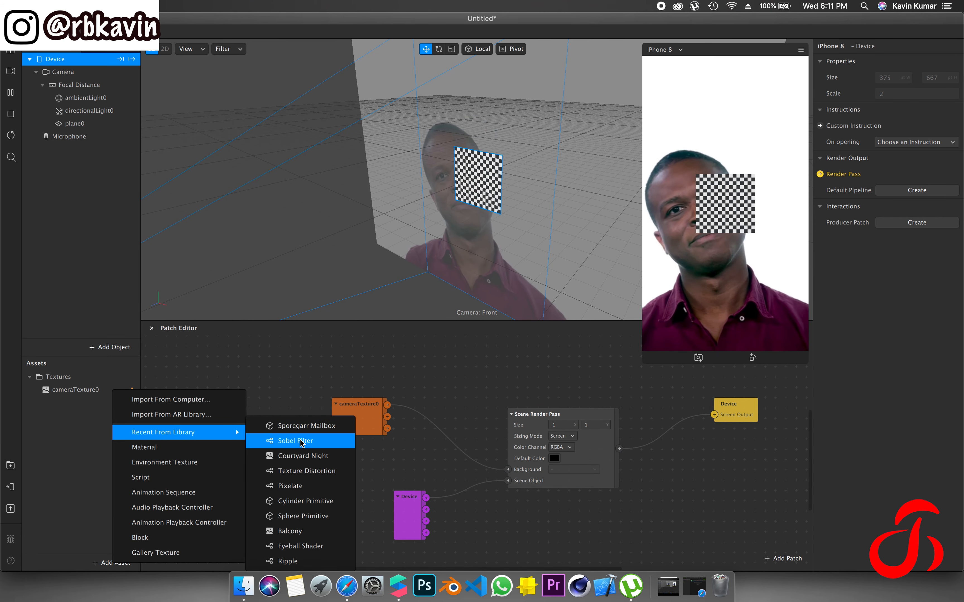
click(302, 440)
drag(71, 415, 629, 379)
drag(739, 410, 821, 410)
drag(603, 419, 620, 386)
click(596, 429)
scroll(590, 434, right, 2)
scroll(589, 434, up, 1)
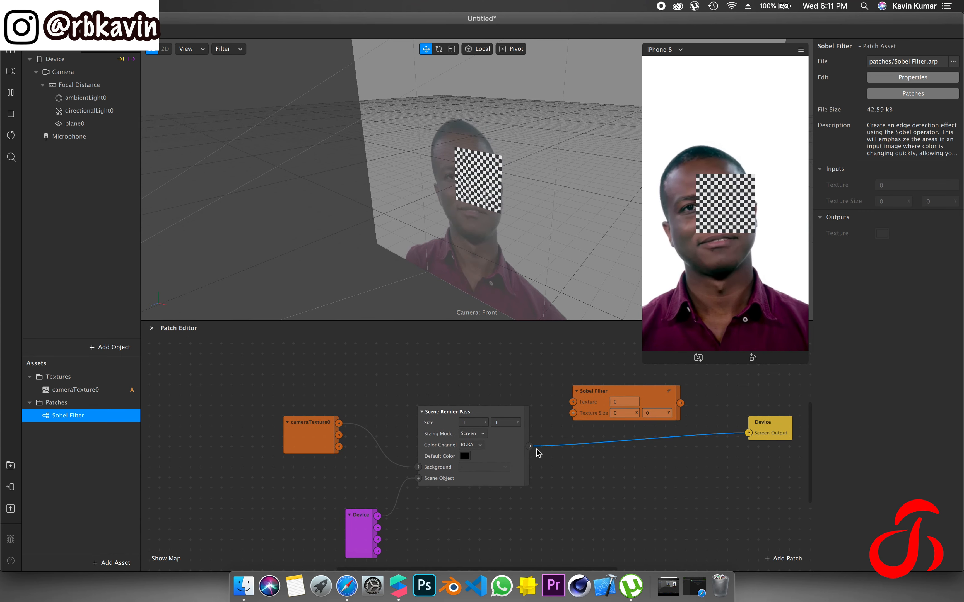
Step: Route the Scene Render Pass through the Sobel Filter to the Device's Screen Output, and connect the purple Device's Screen Size to Texture Size
drag(529, 447, 573, 402)
drag(681, 402, 749, 434)
drag(377, 528, 596, 424)
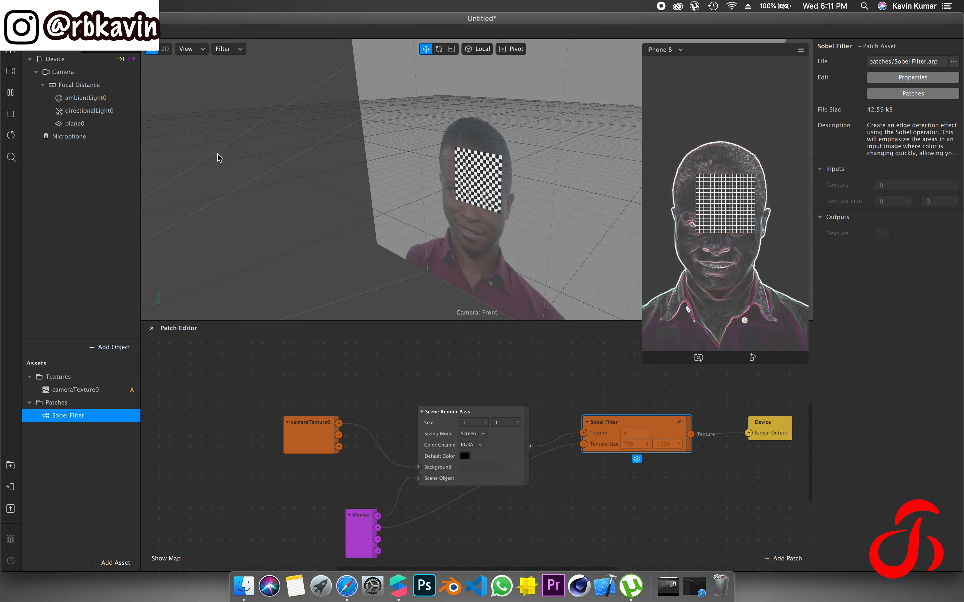
Step: Add a Face Mesh object to the scene
click(108, 347)
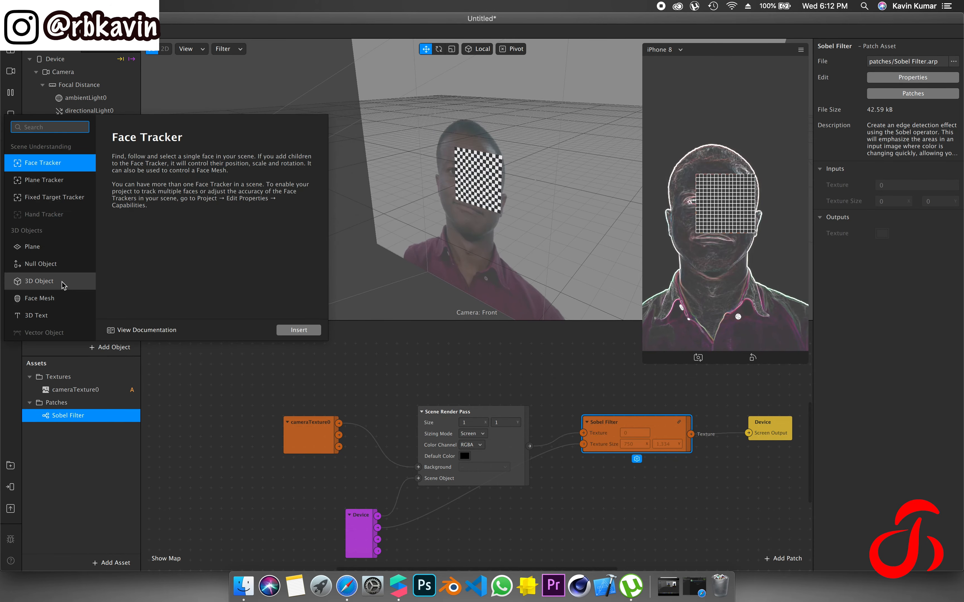
click(60, 299)
click(299, 330)
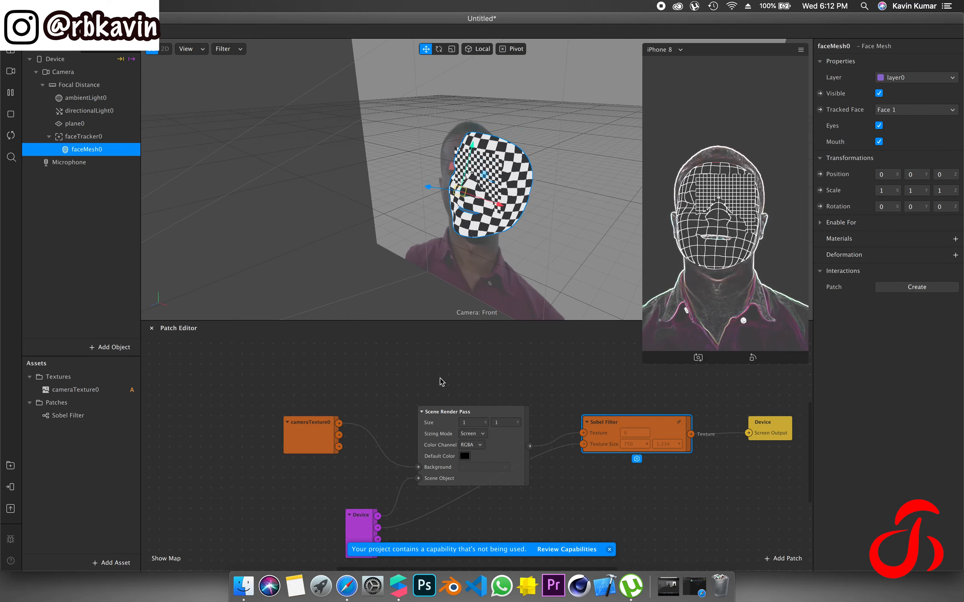
click(608, 460)
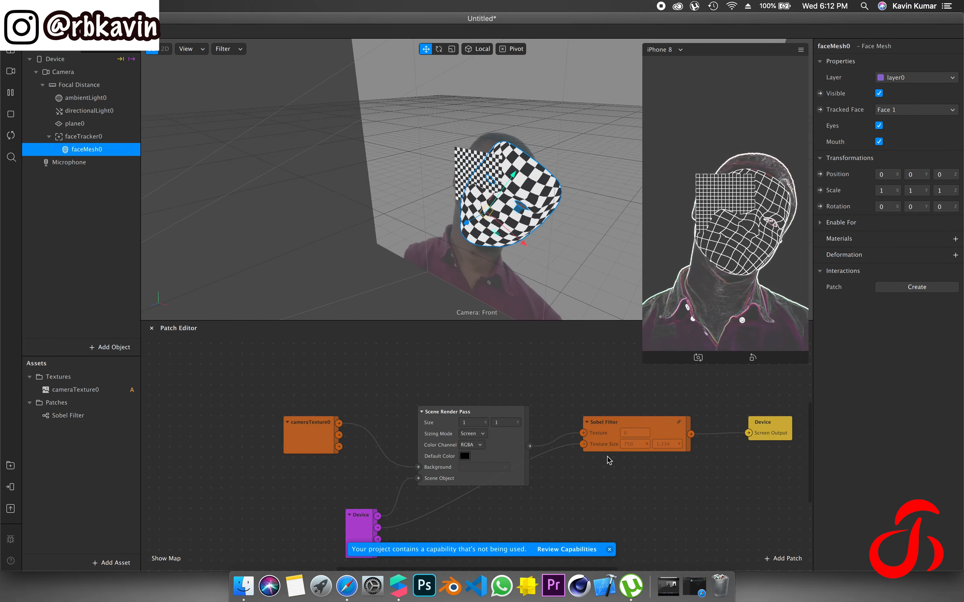
Step: Place the FastColorLUT(1) patch asset in the Patch Editor above the Sobel Filter
click(613, 440)
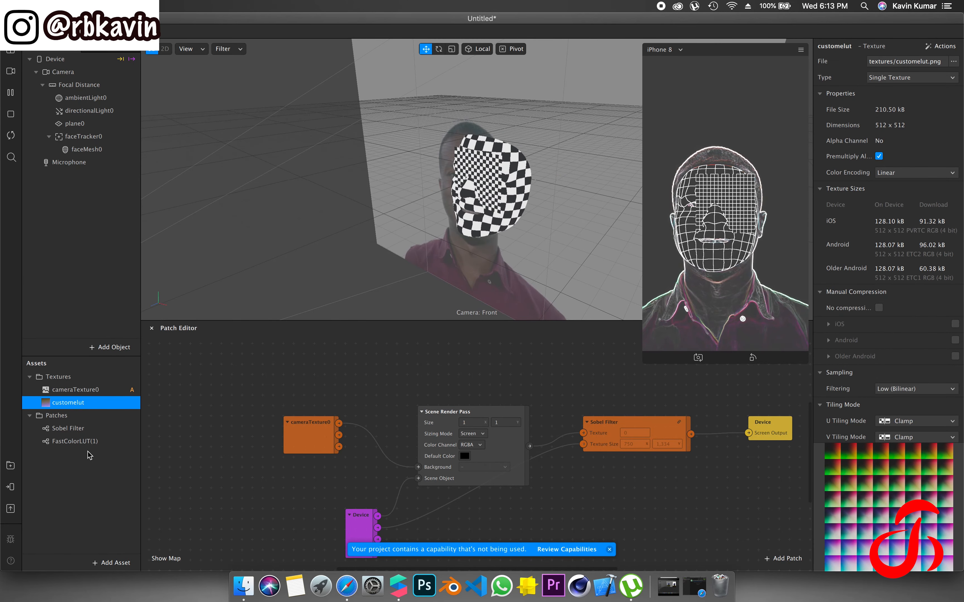
click(90, 441)
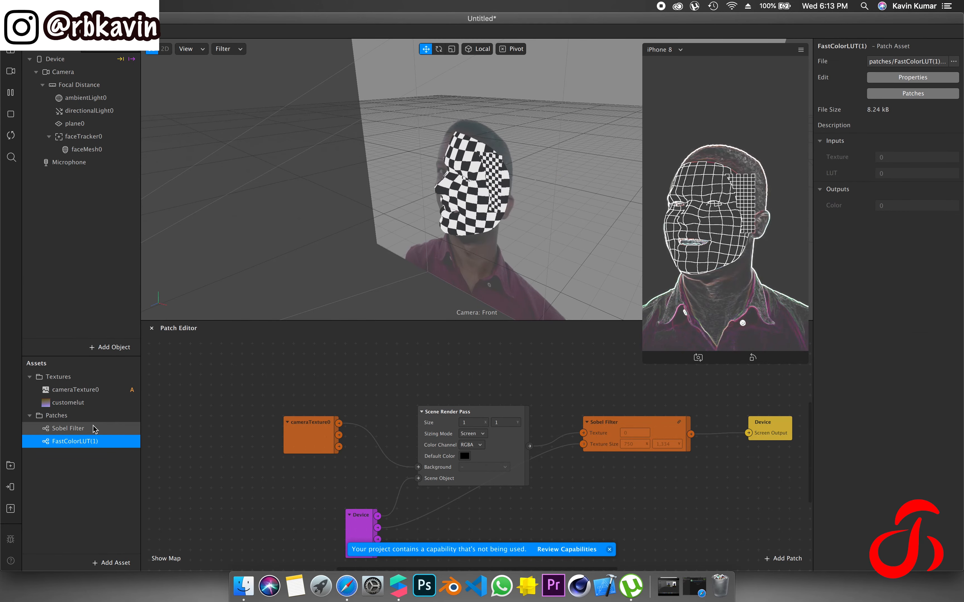
drag(95, 441, 626, 365)
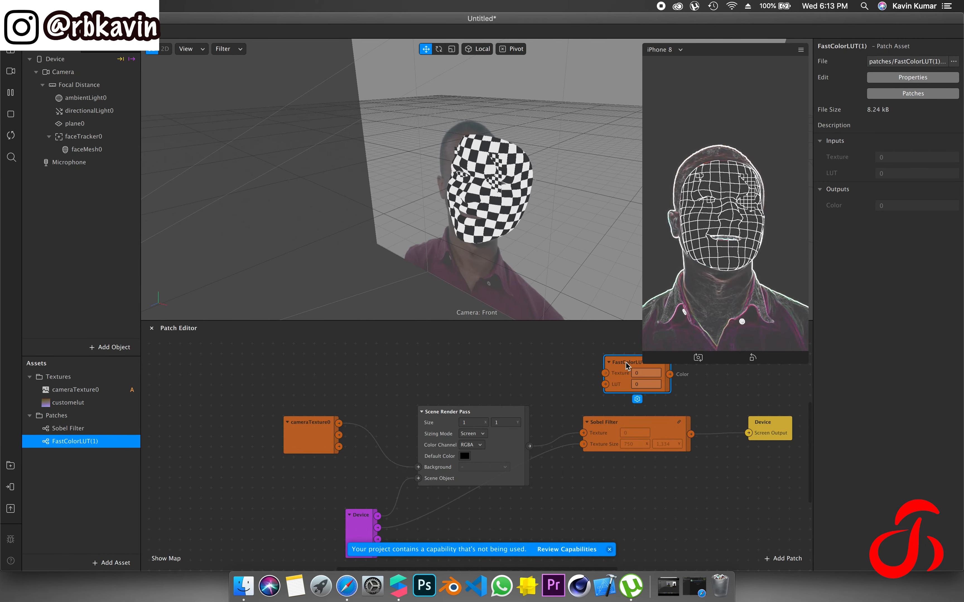
Step: Enable No compression for the customelut texture and connect its RGBA output to FastColorLUT's LUT input
click(69, 403)
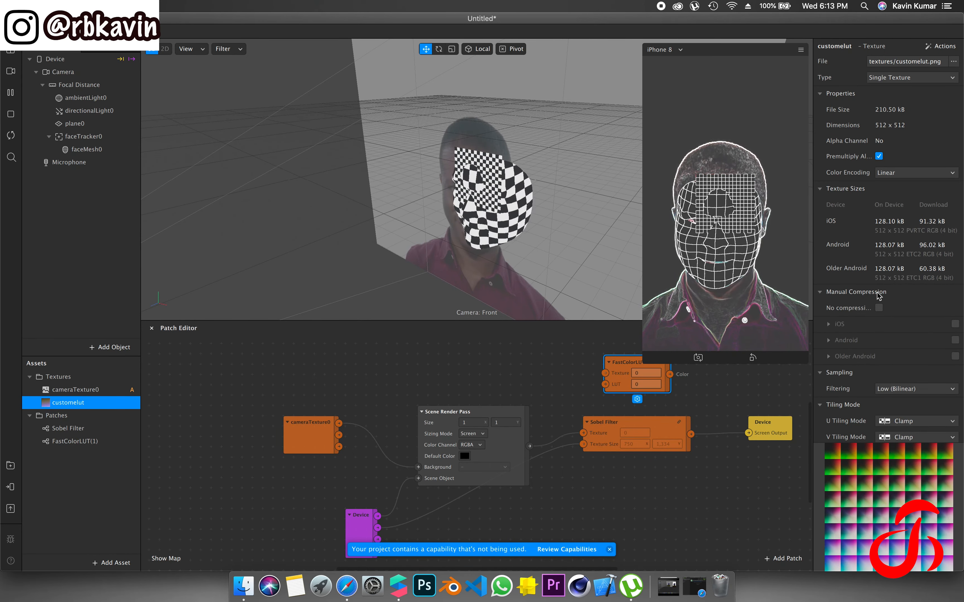
click(878, 308)
drag(52, 403, 694, 405)
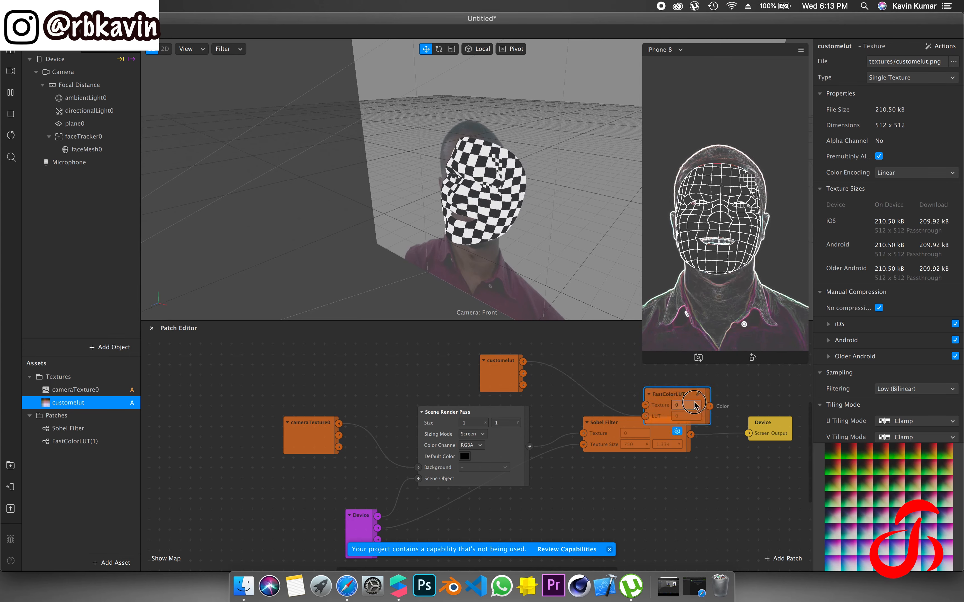
Step: Route the Scene Render Pass through FastColorLUT's Texture input to the Device's Screen Output, moving the bypassed Sobel Filter down
key(super+z)
drag(658, 375, 749, 433)
drag(663, 423, 663, 459)
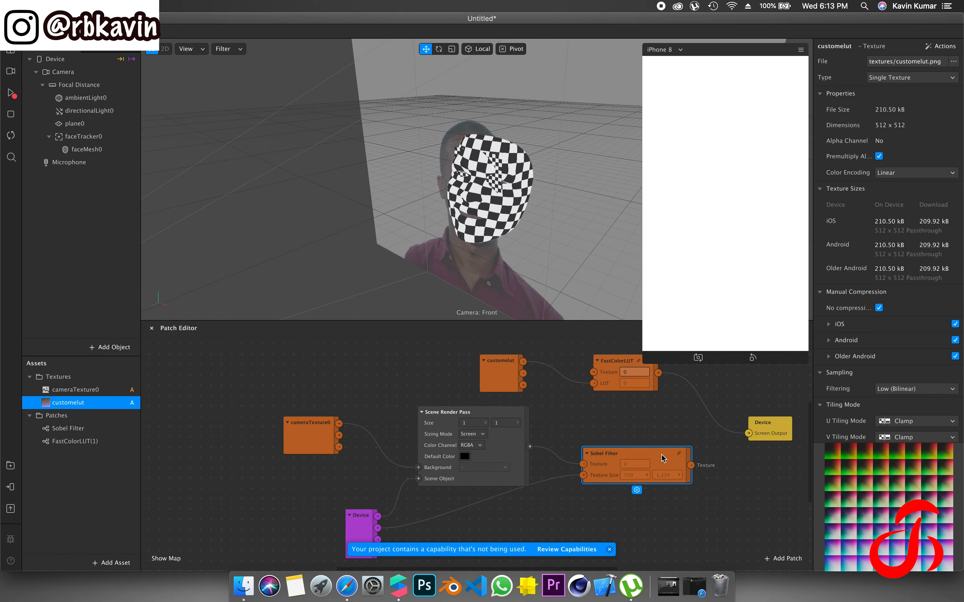
click(529, 447)
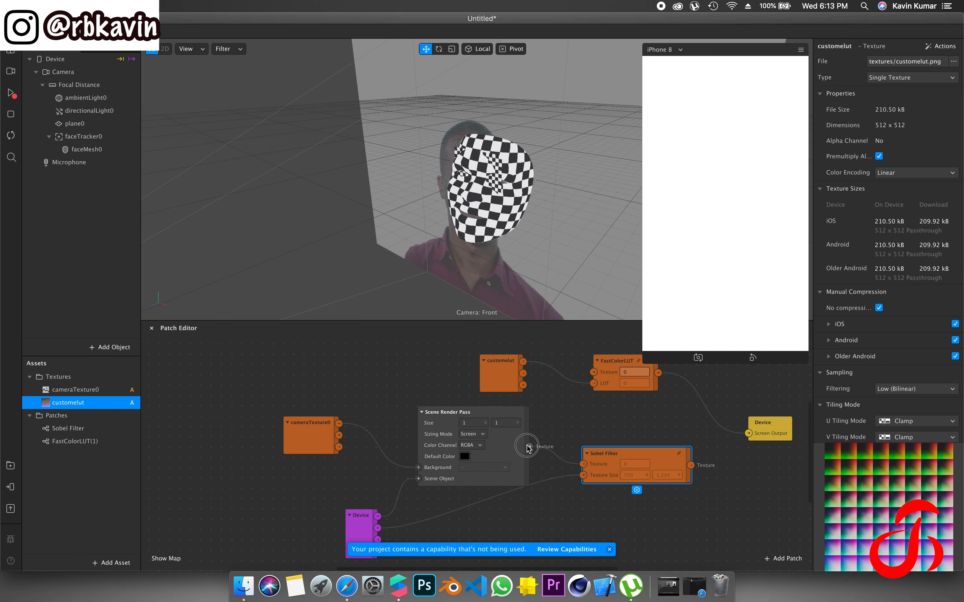
drag(529, 447, 595, 371)
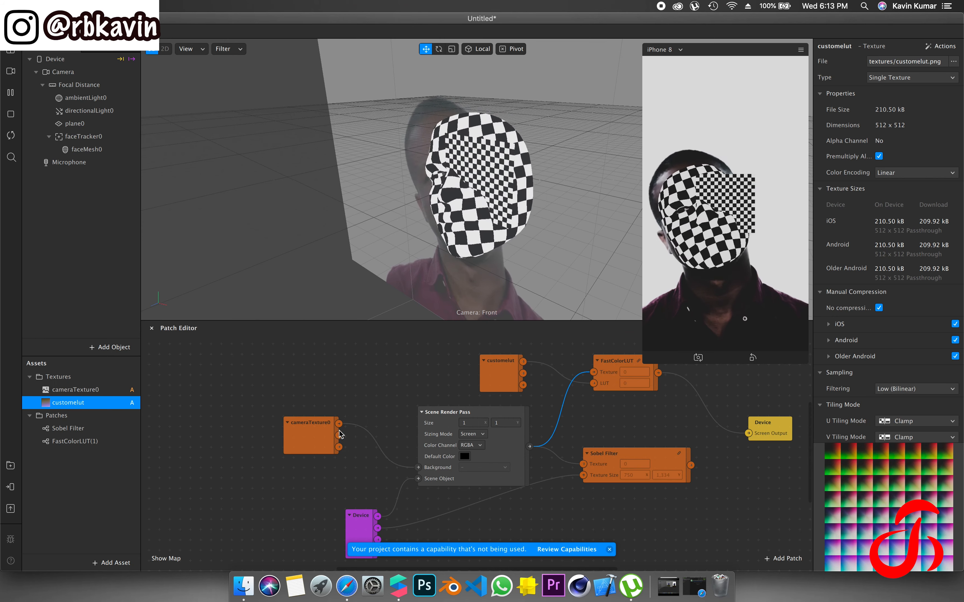
Step: Try cameraTexture0's RGBA output as FastColorLUT's Texture input, then reconnect the Scene Render Pass
drag(338, 423, 593, 372)
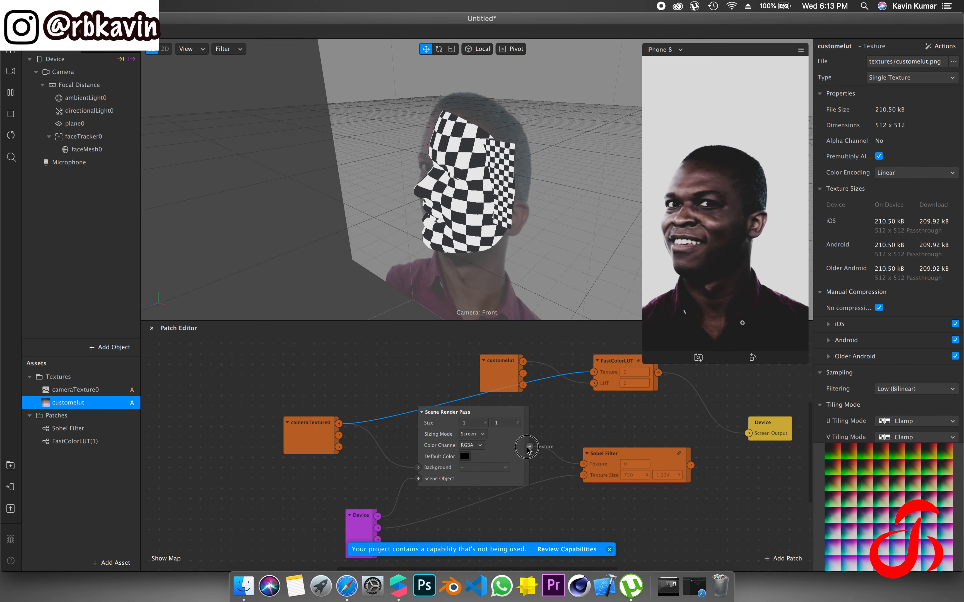
drag(529, 446, 593, 373)
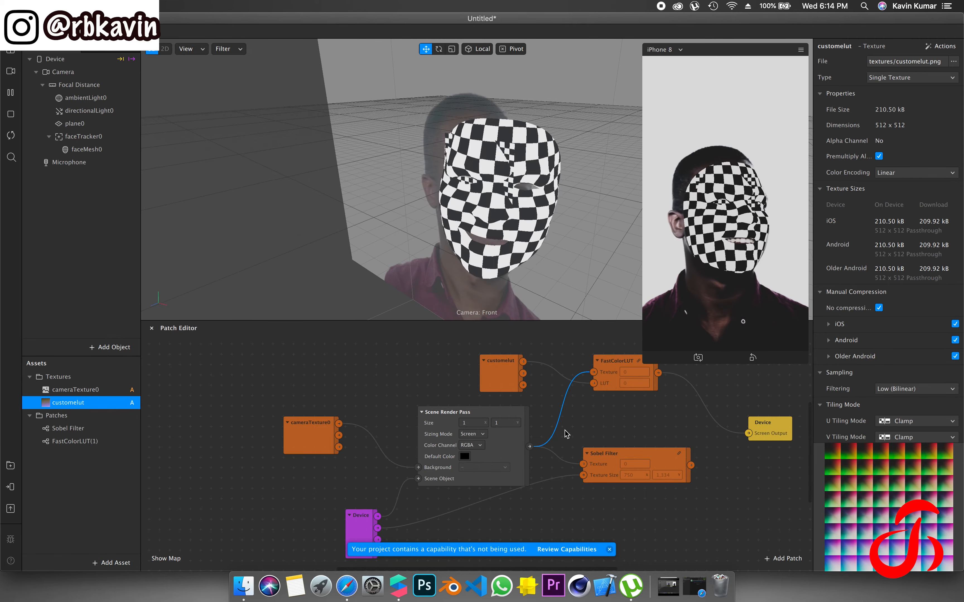
Step: Rearrange the customelut and FastColorLUT patches above the Sobel Filter so that customelut sits before FastColorLUT
drag(510, 369, 581, 414)
drag(611, 353, 613, 459)
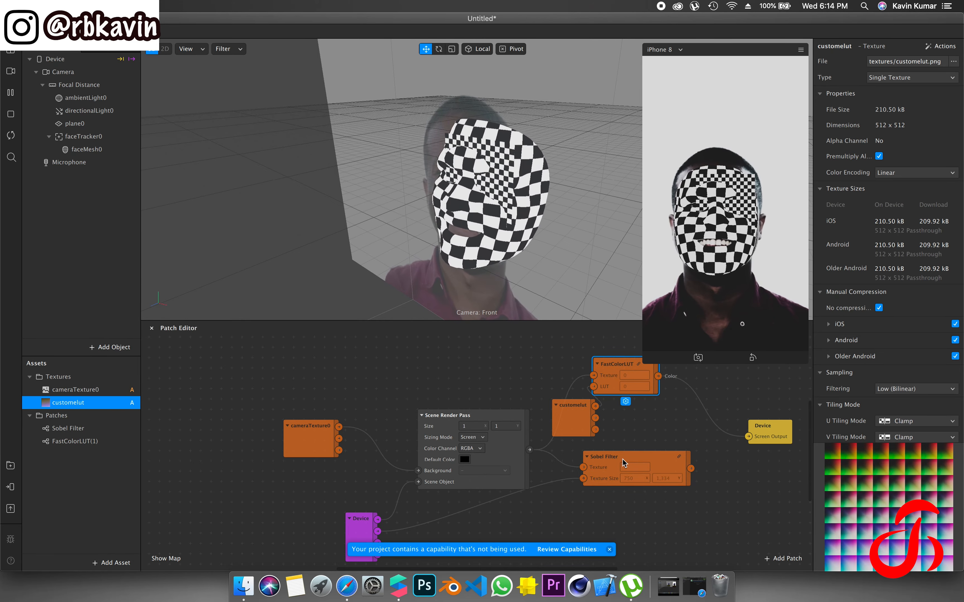
click(613, 459)
drag(628, 381, 679, 391)
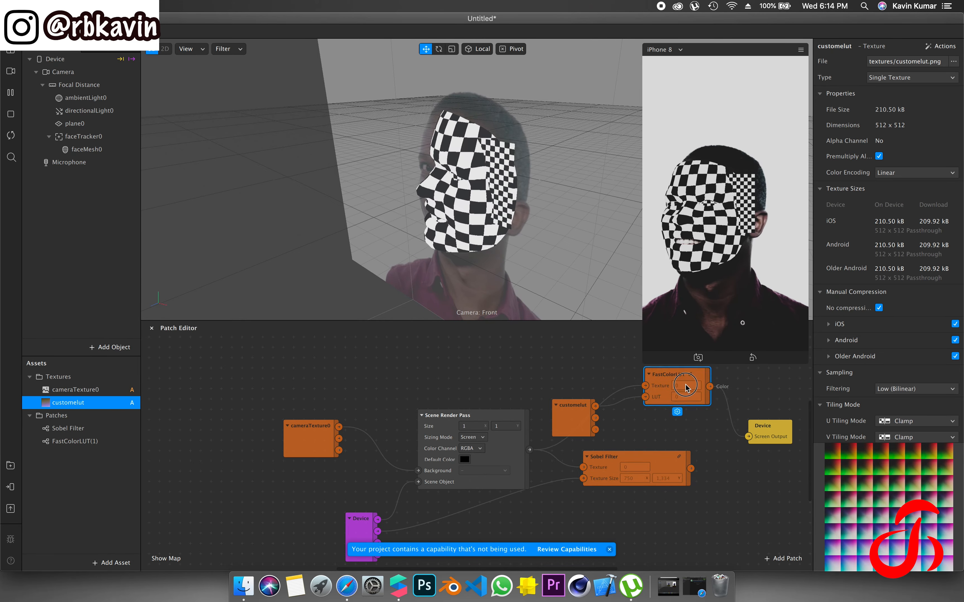
mouse_move(589, 422)
mouse_down()
mouse_move(588, 384)
mouse_move(586, 410)
mouse_up()
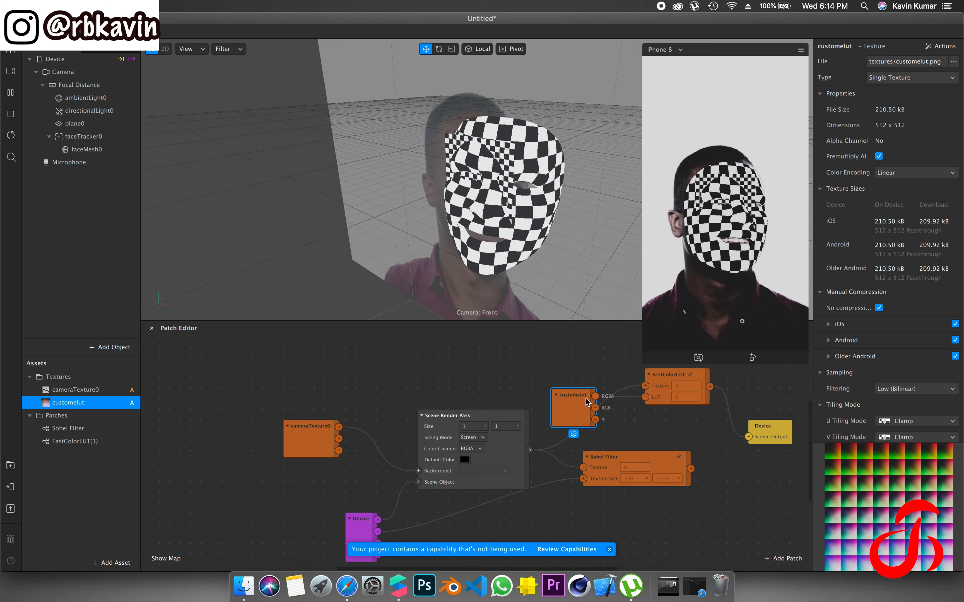
Step: Duplicate the Scene Render Pass and place the copy between FastColorLUT and the yellow Device patch, moving the Device patch farther along
click(481, 415)
key(super+d)
drag(463, 436, 692, 437)
drag(748, 417, 826, 399)
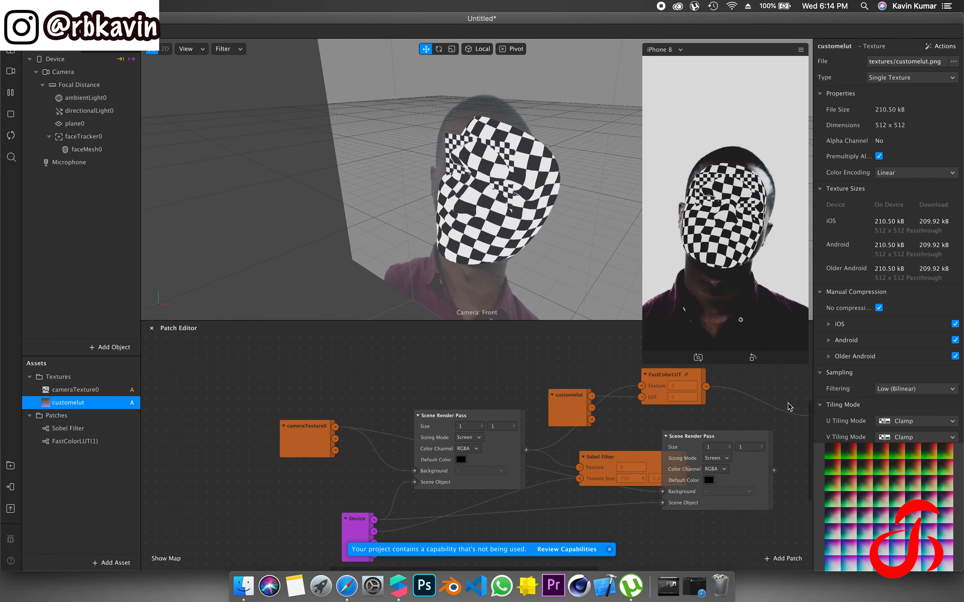
scroll(730, 414, right, 5)
drag(679, 411, 782, 410)
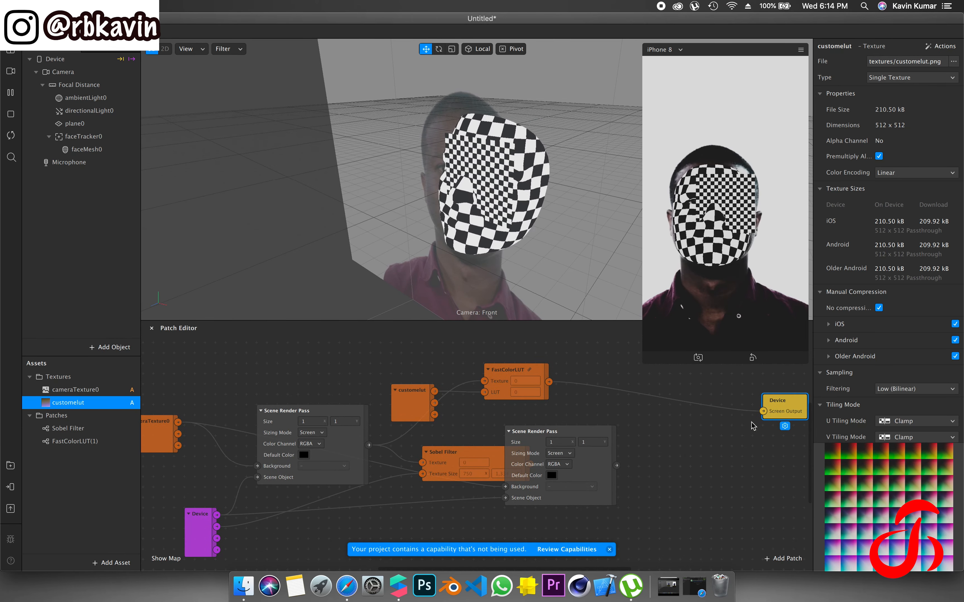
drag(575, 434, 669, 406)
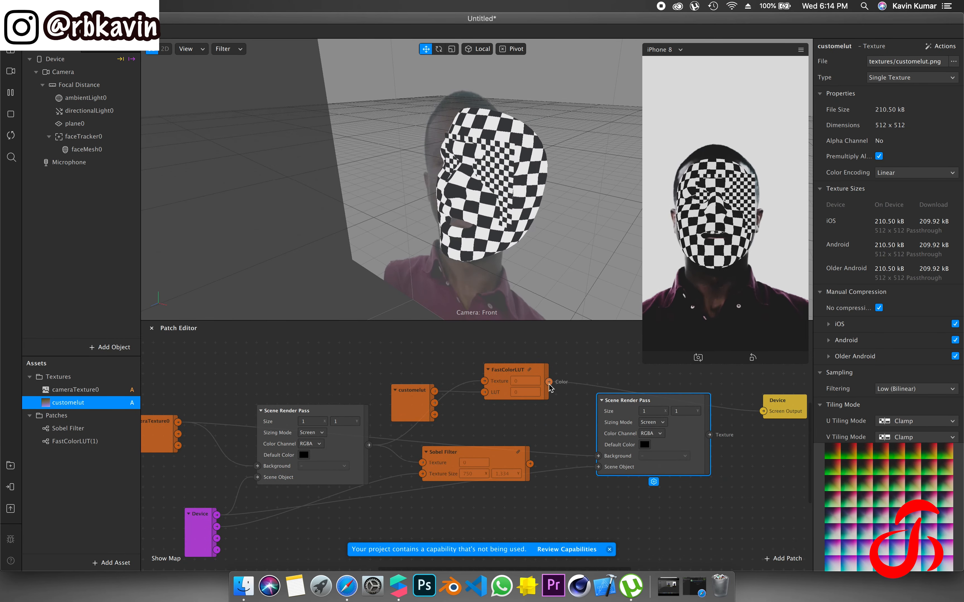
Step: Try FastColorLUT's Color output as the second Scene Render Pass's Background, and connect that pass to the Device's Screen Output
drag(549, 382, 598, 456)
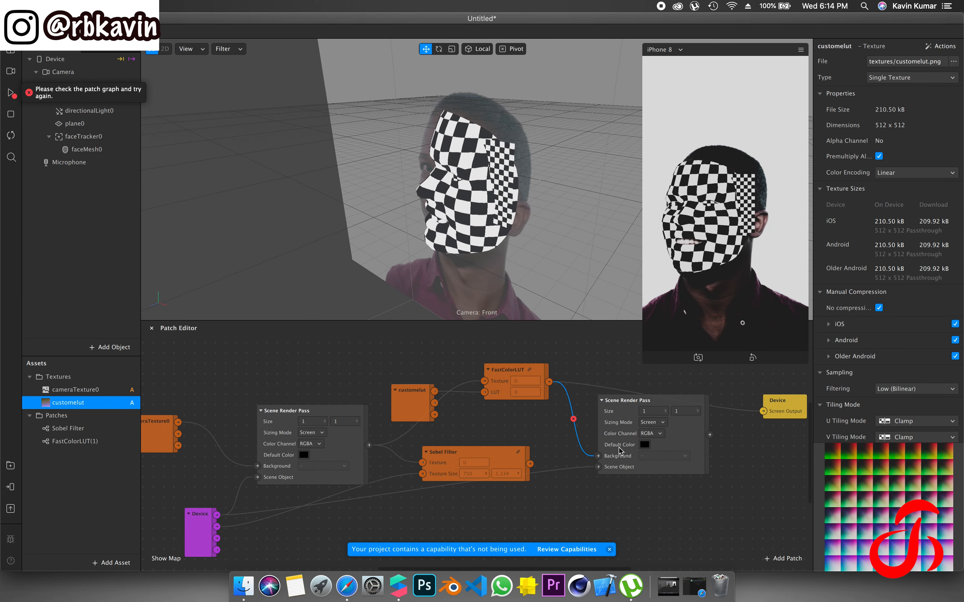
drag(620, 452, 617, 449)
click(715, 429)
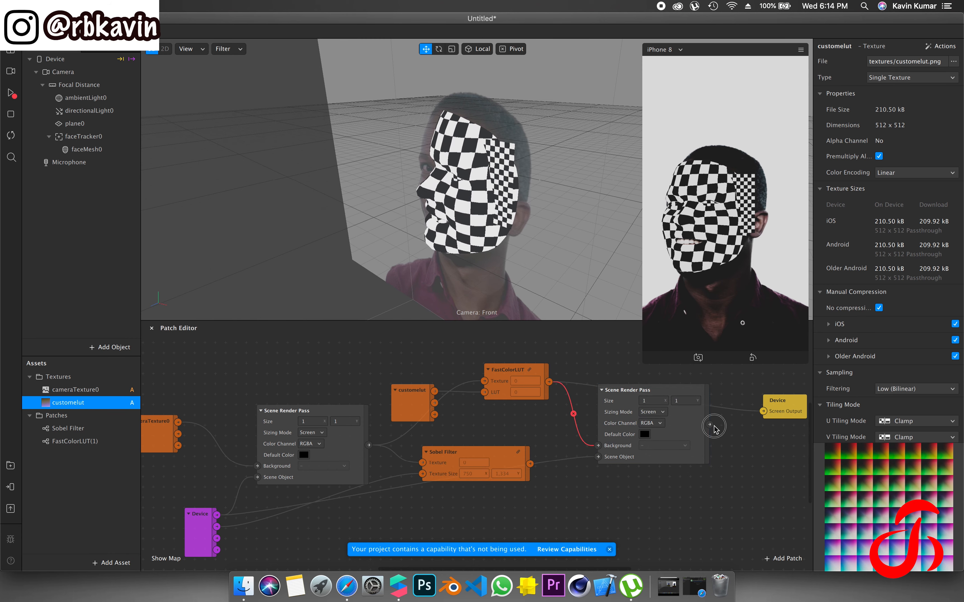
drag(709, 425, 763, 411)
drag(651, 394, 662, 394)
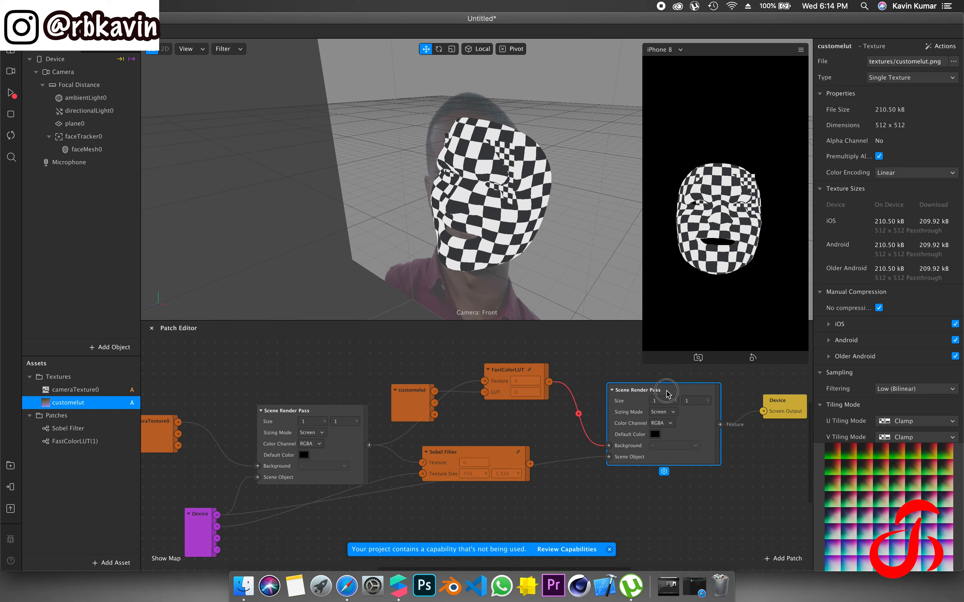
Step: Disconnect FastColorLUT from the second Scene Render Pass's Background input and move the Sobel Filter patch up
drag(608, 446, 575, 438)
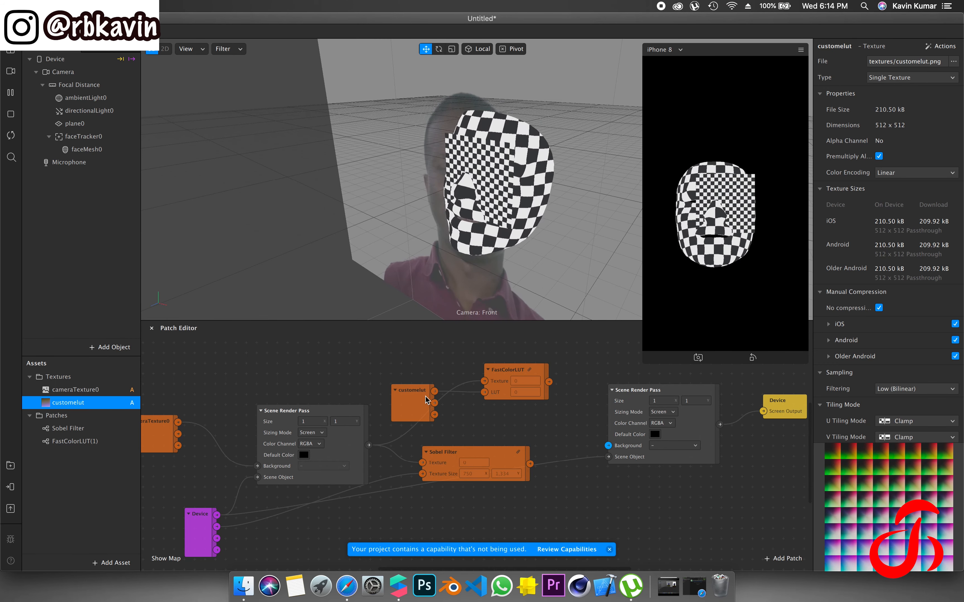
click(435, 390)
drag(435, 390, 558, 380)
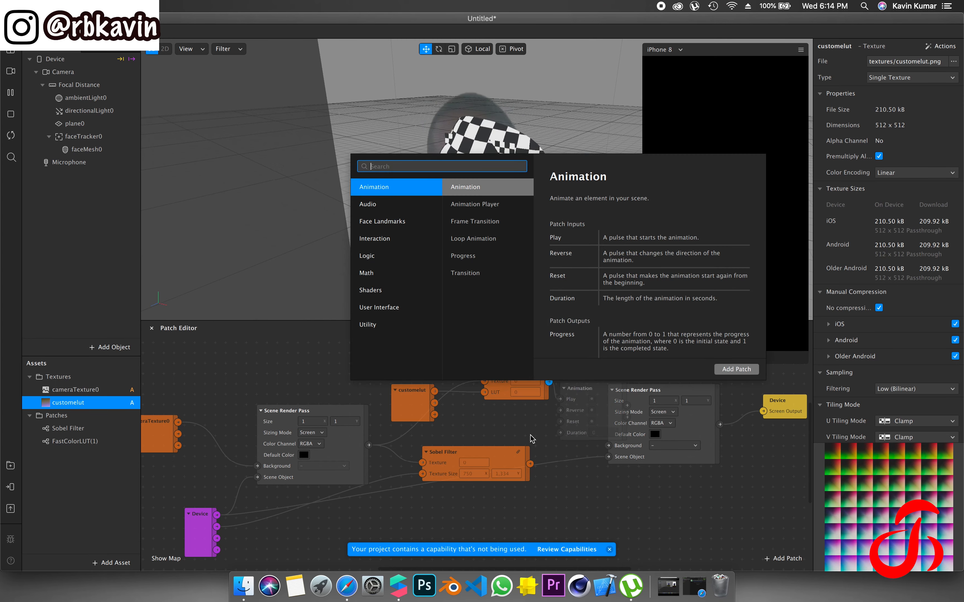
click(524, 463)
drag(524, 463, 580, 427)
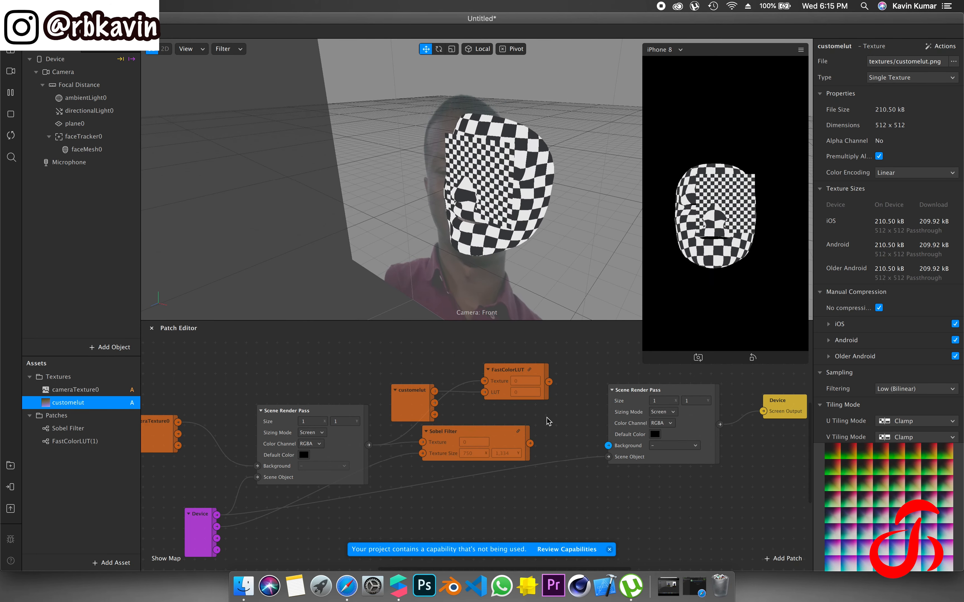
Step: Add a Shader Render Pass patch connected to the second Scene Render Pass's Background input
scroll(549, 422, up, 3)
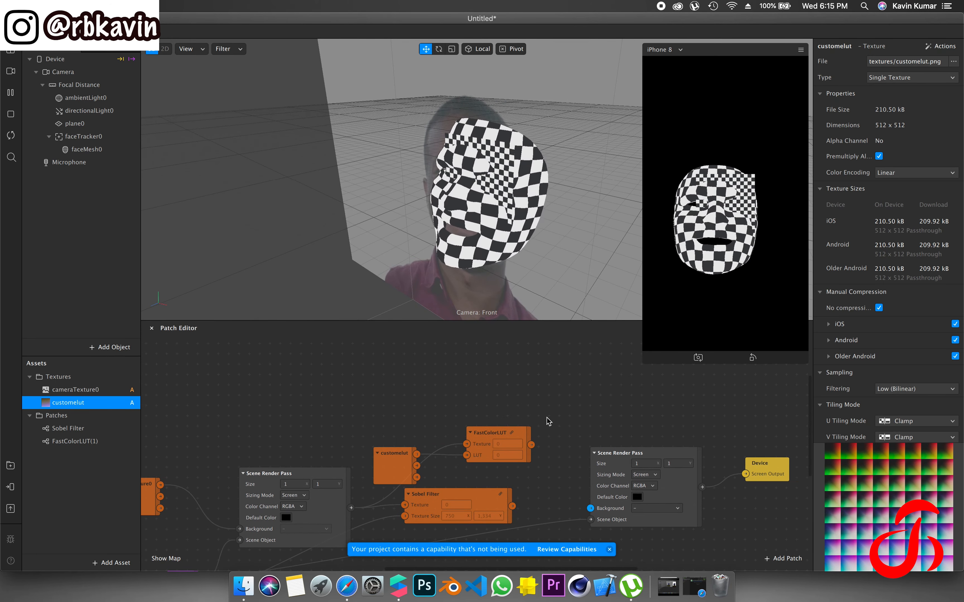
double_click(508, 379)
text(sdg)
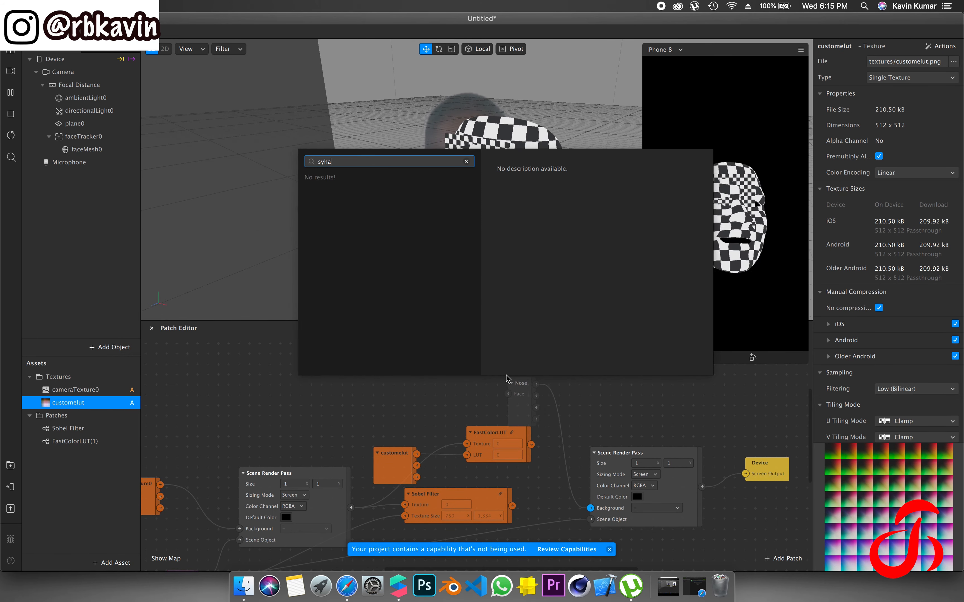
key(BackSpace)
key(BackSpace)
text(ha)
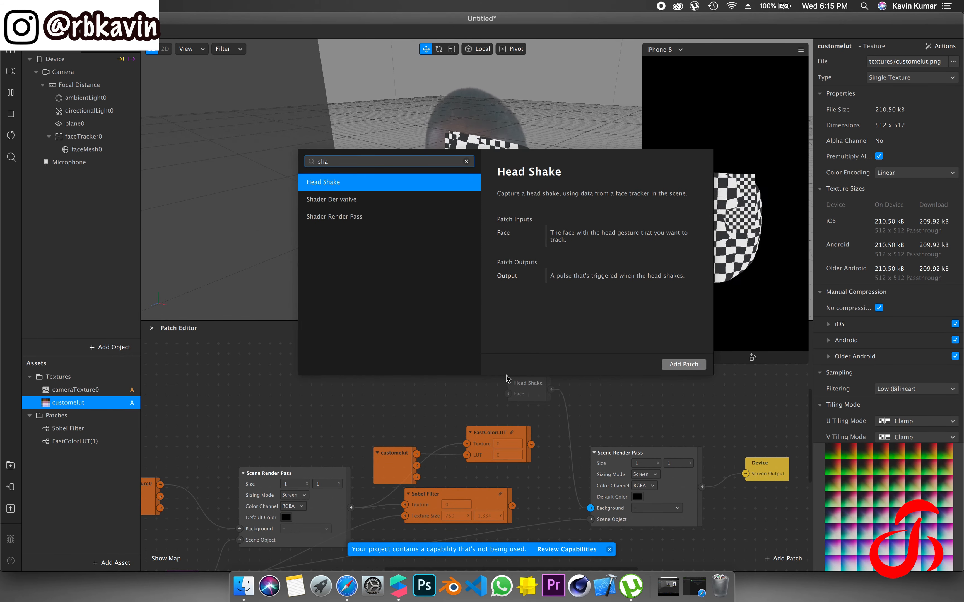
key(Down)
key(Down)
key(Return)
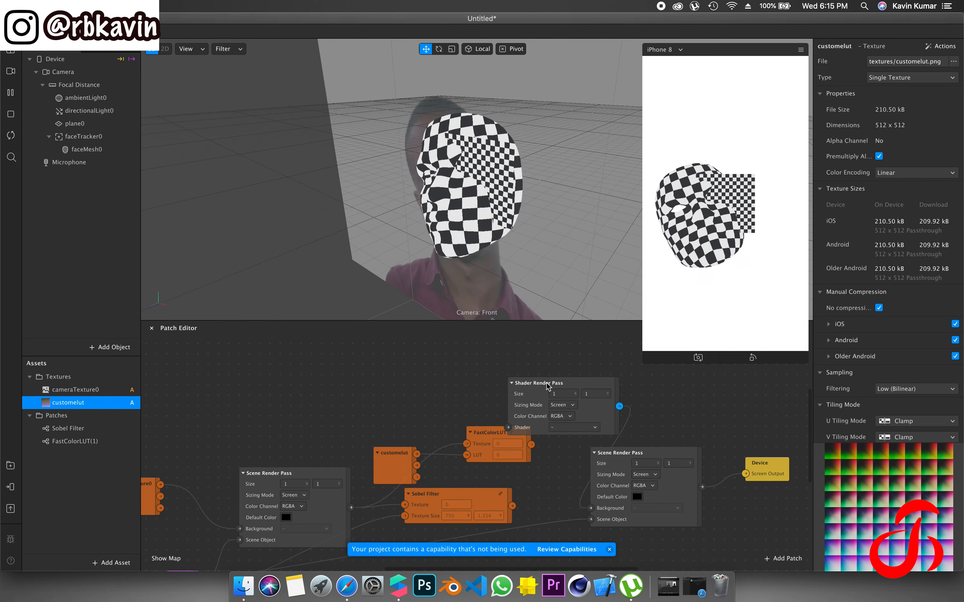
Step: Place FastColorLUT just before the Shader Render Pass and connect its Color output to the Shader Render Pass's Shader input
drag(547, 385, 496, 362)
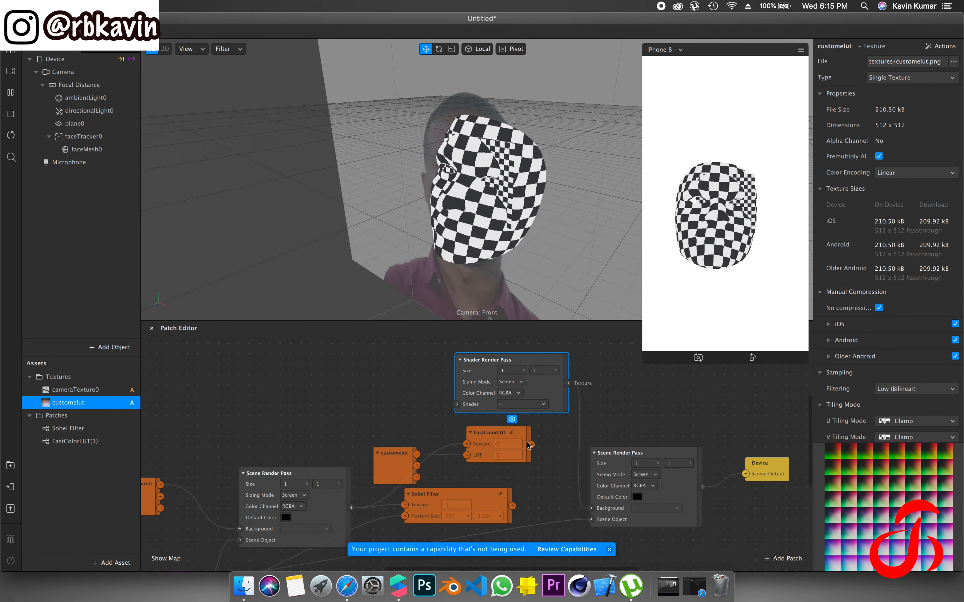
drag(529, 445, 360, 366)
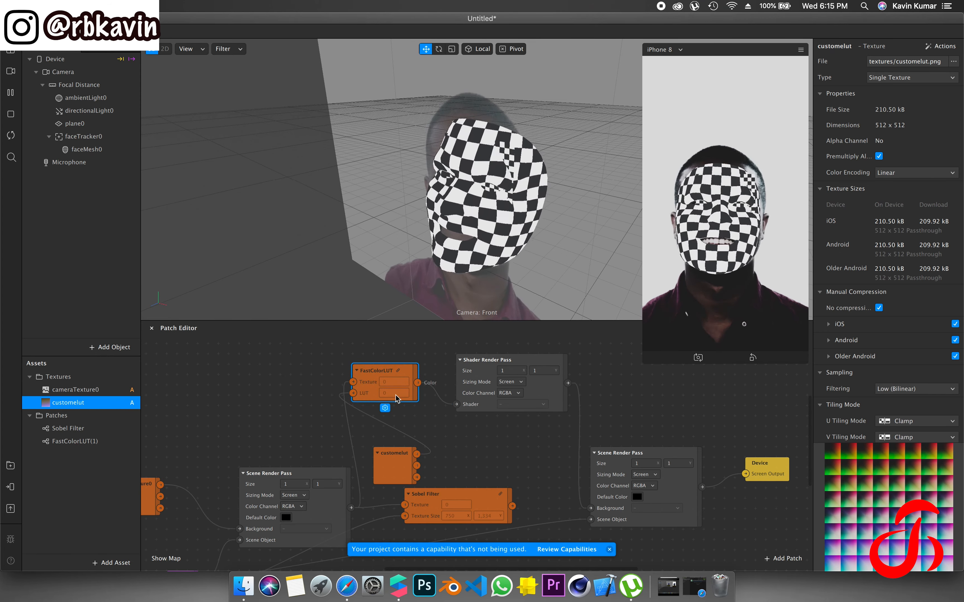
Step: Move the Sobel Filter patch above the second Scene Render Pass and disconnect its Texture and Texture Size inputs
drag(488, 500, 725, 396)
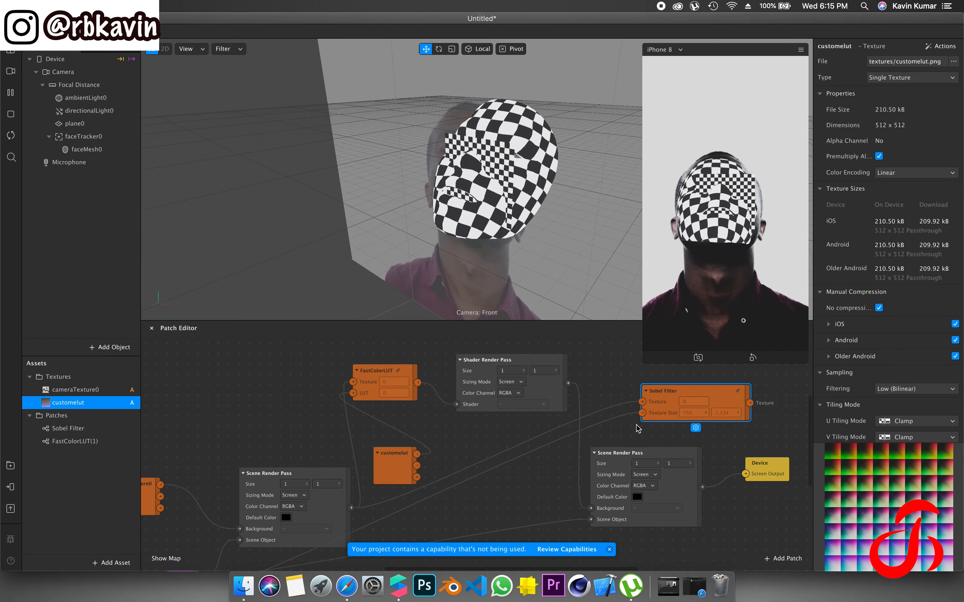
drag(642, 413, 600, 403)
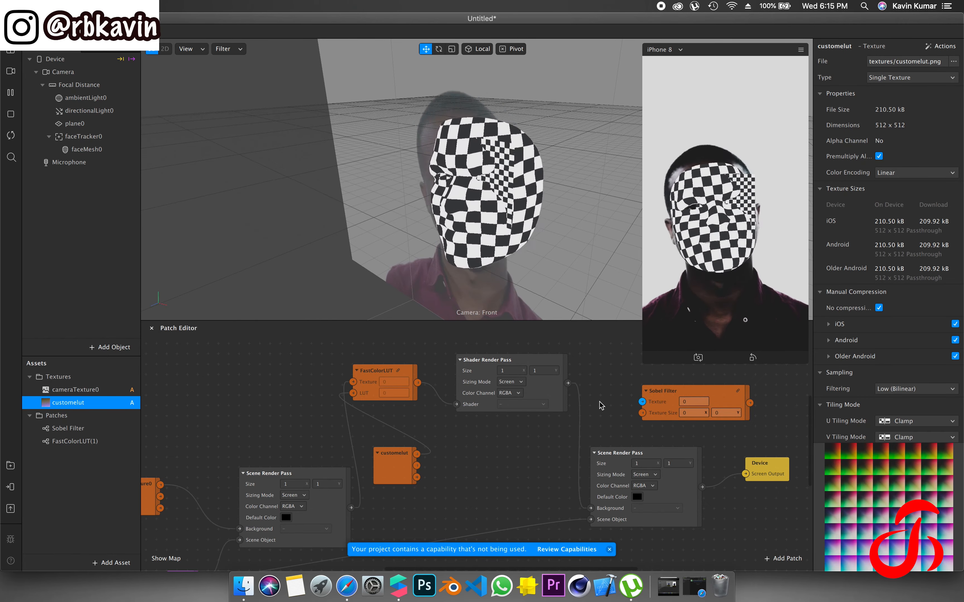
Step: Move the customelut texture patch in front of the FastColorLUT patch, above the first Scene Render Pass
scroll(600, 404, down, 4)
scroll(600, 404, right, 2)
scroll(600, 404, up, 2)
drag(367, 426, 211, 364)
scroll(428, 400, up, 2)
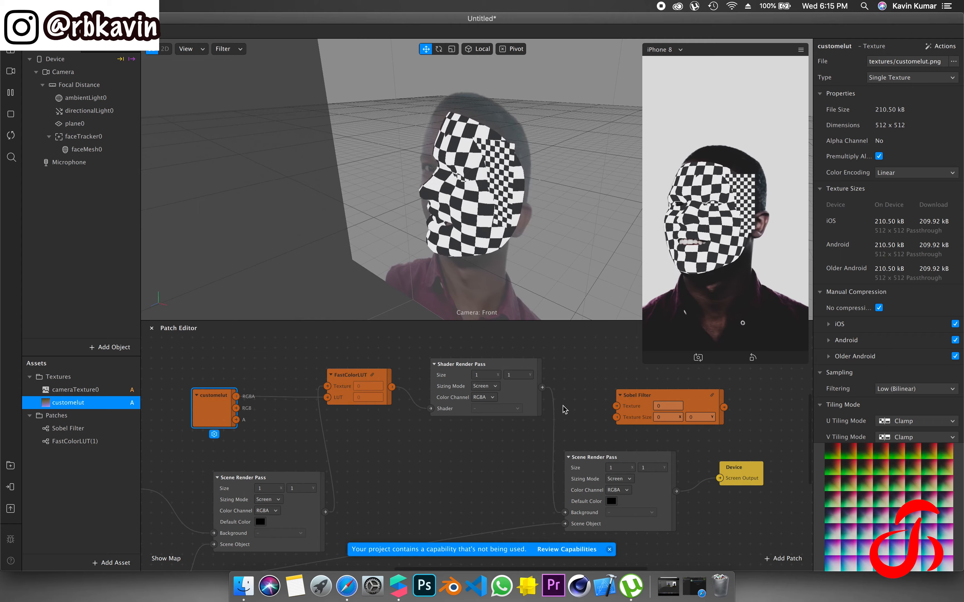
Step: Insert the Sobel Filter between the second Scene Render Pass and the yellow Device patch, wiring its Texture input and connecting its output to Screen Output
click(542, 388)
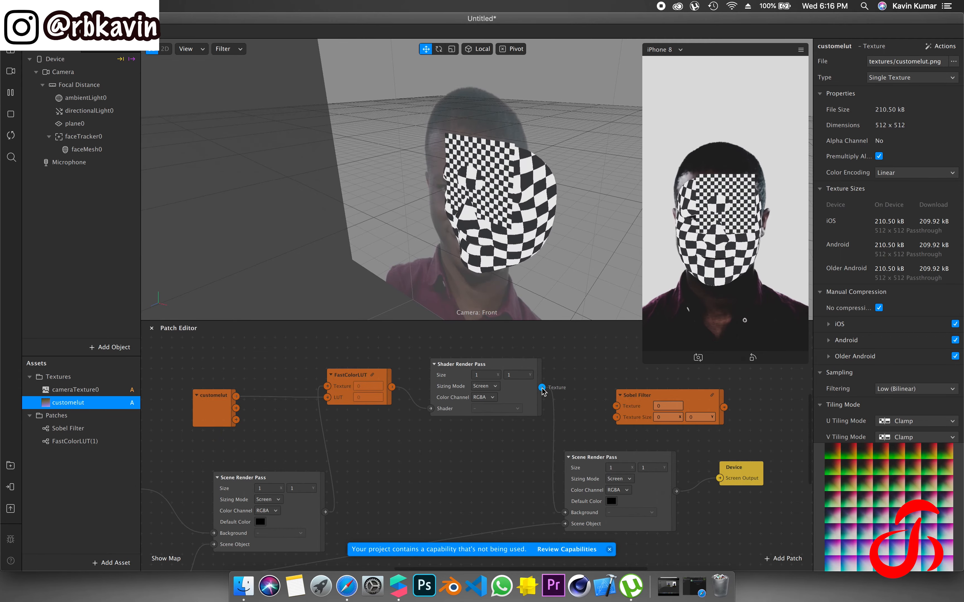
scroll(540, 422, down, 4)
scroll(541, 422, right, 2)
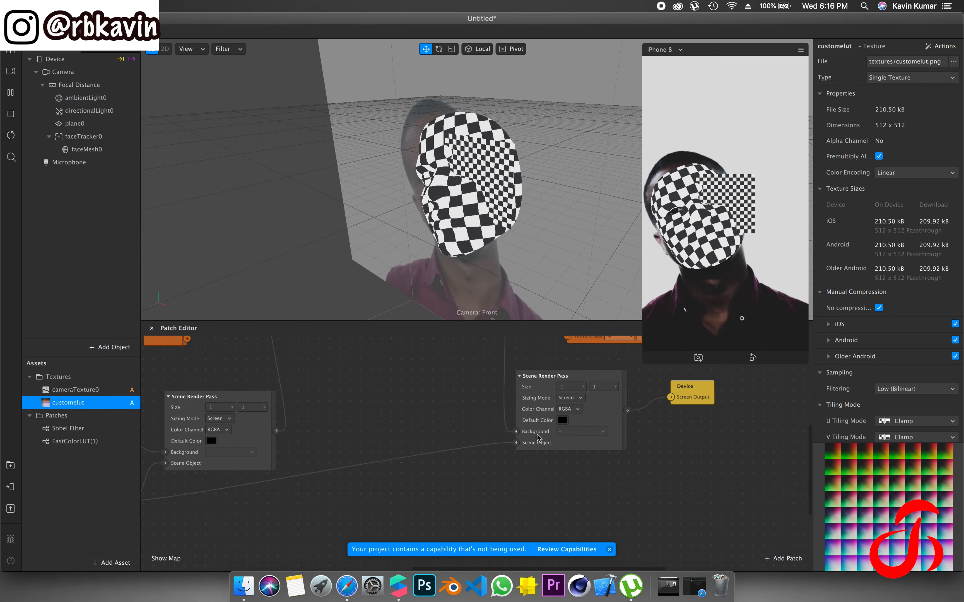
scroll(543, 401, right, 4)
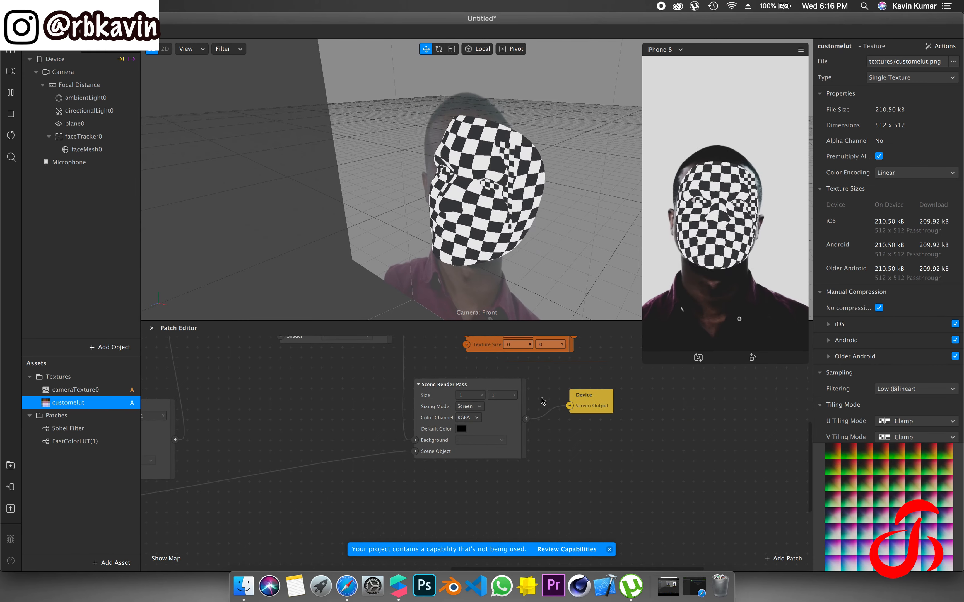
drag(585, 403, 691, 409)
drag(506, 348, 599, 399)
drag(697, 407, 718, 407)
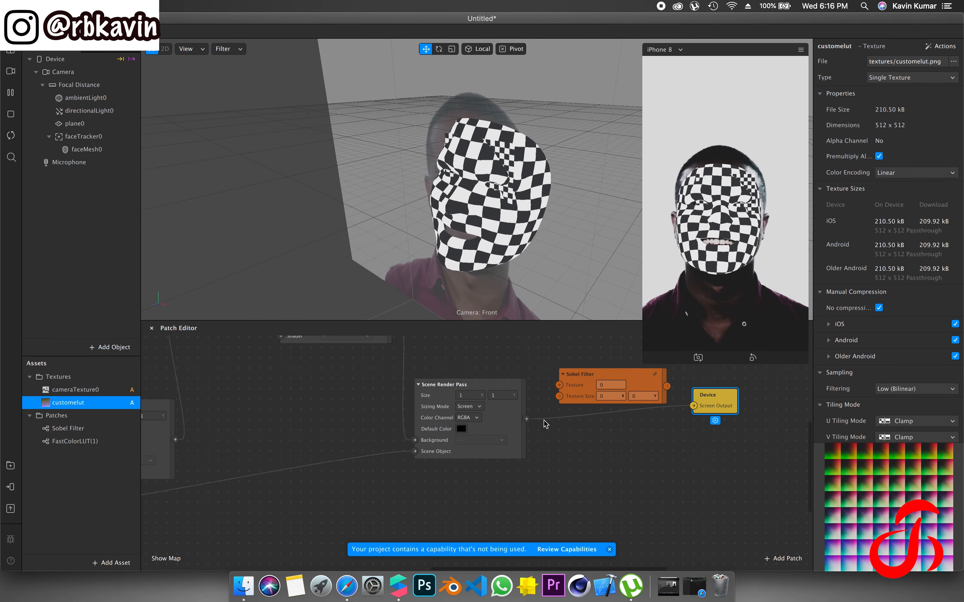
drag(526, 419, 559, 385)
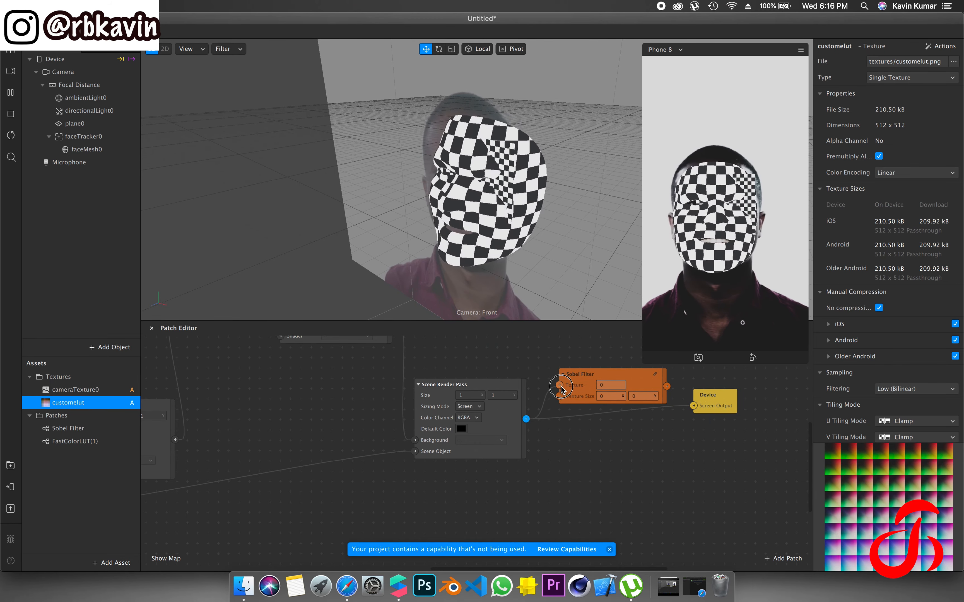
drag(666, 386, 693, 405)
Step: Move the purple Device patch below the second Scene Render Pass and connect its Screen Size output to the Sobel Filter's Texture Size
scroll(623, 433, left, 5)
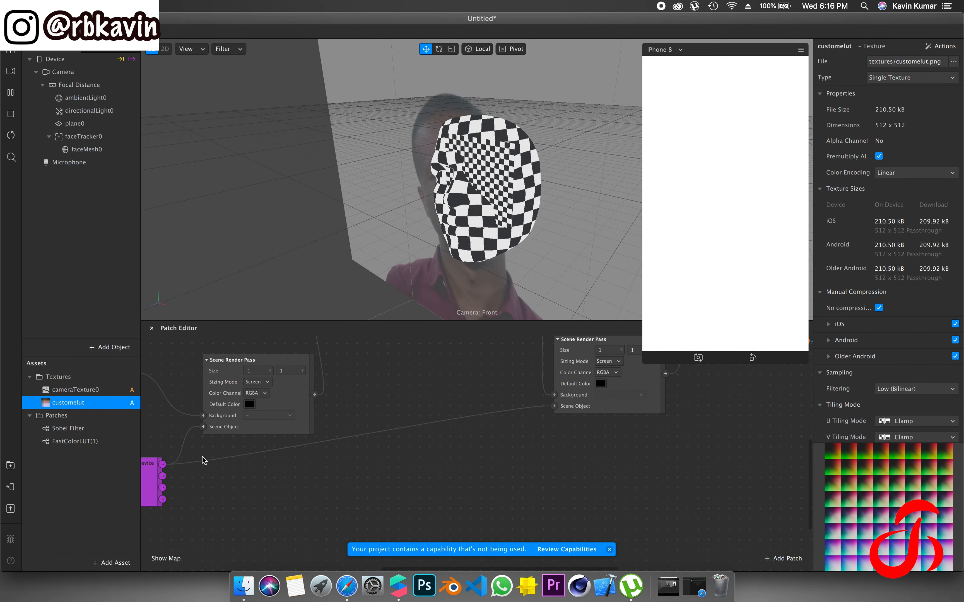
drag(160, 462, 501, 461)
scroll(501, 460, right, 5)
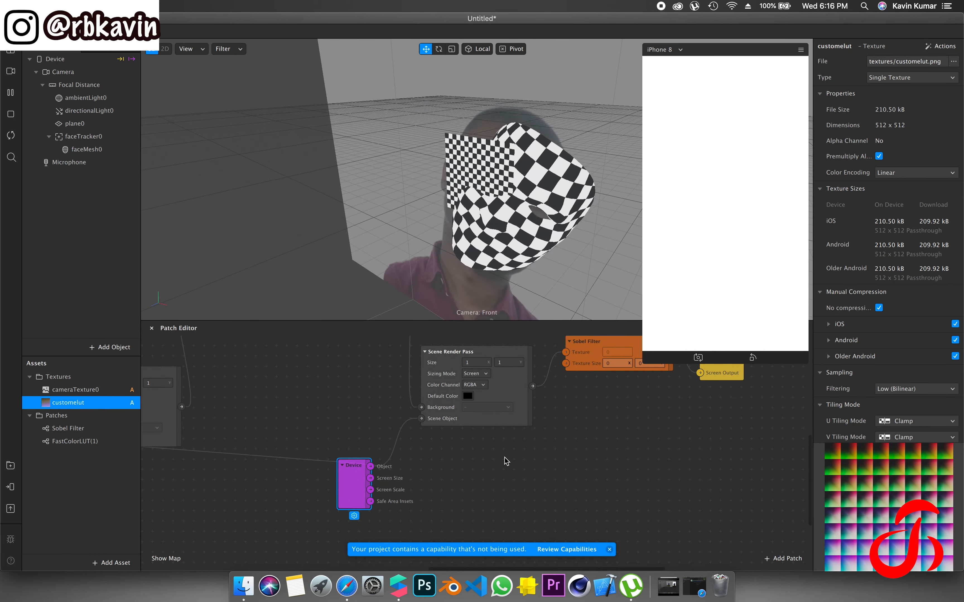
drag(371, 478, 566, 367)
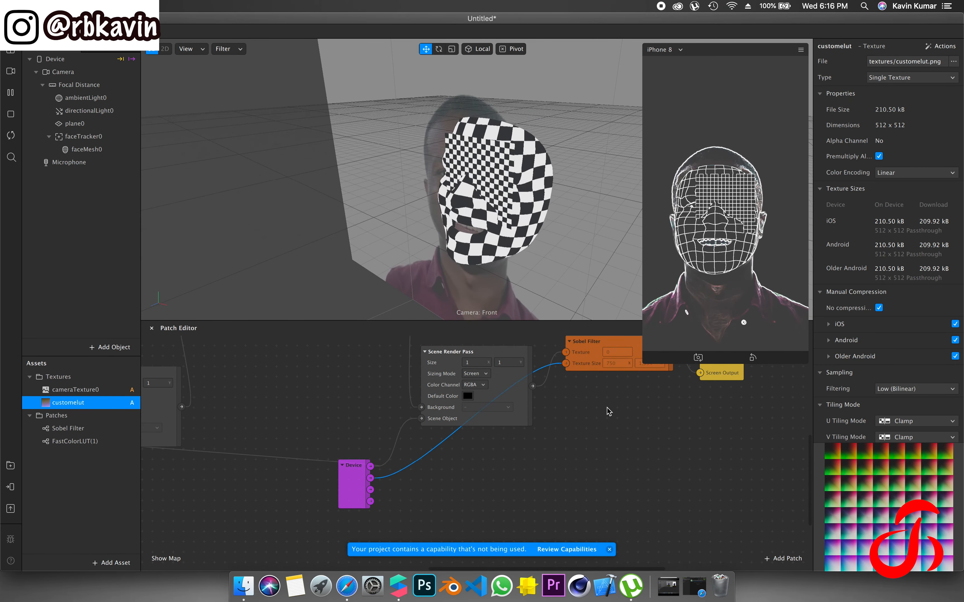
Step: Examine the complete patch graph, then select the camera texture patch and the first Scene Render Pass as the first stage
scroll(608, 412, up, 5)
scroll(608, 412, right, 2)
scroll(608, 412, down, 2)
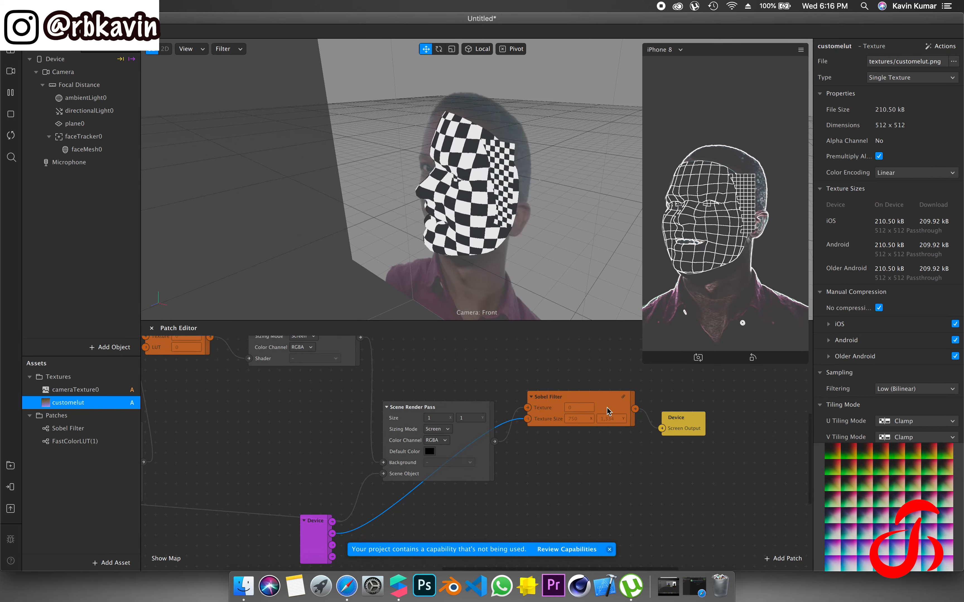
scroll(585, 383, down, 2)
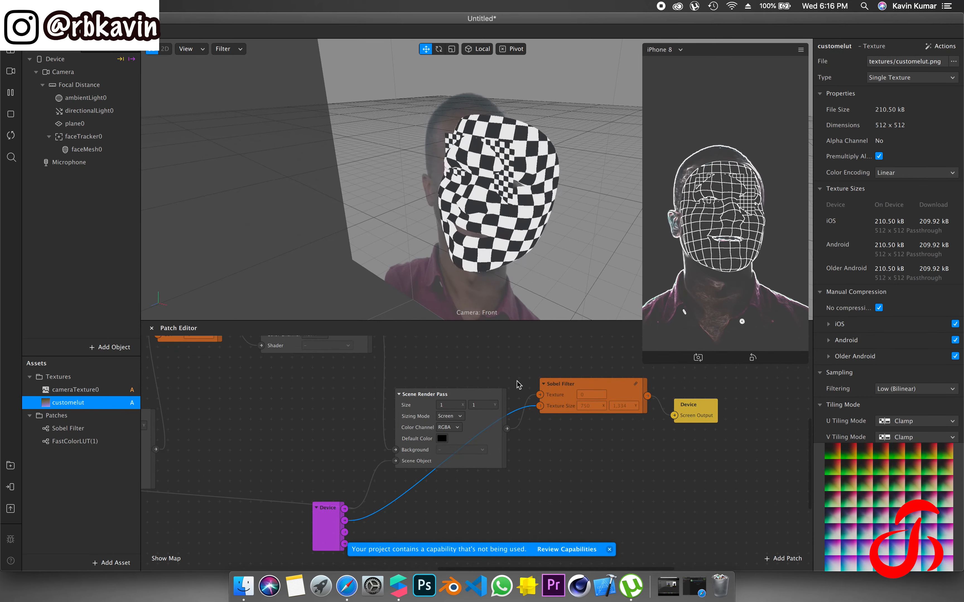
scroll(555, 393, left, 15)
scroll(556, 392, up, 6)
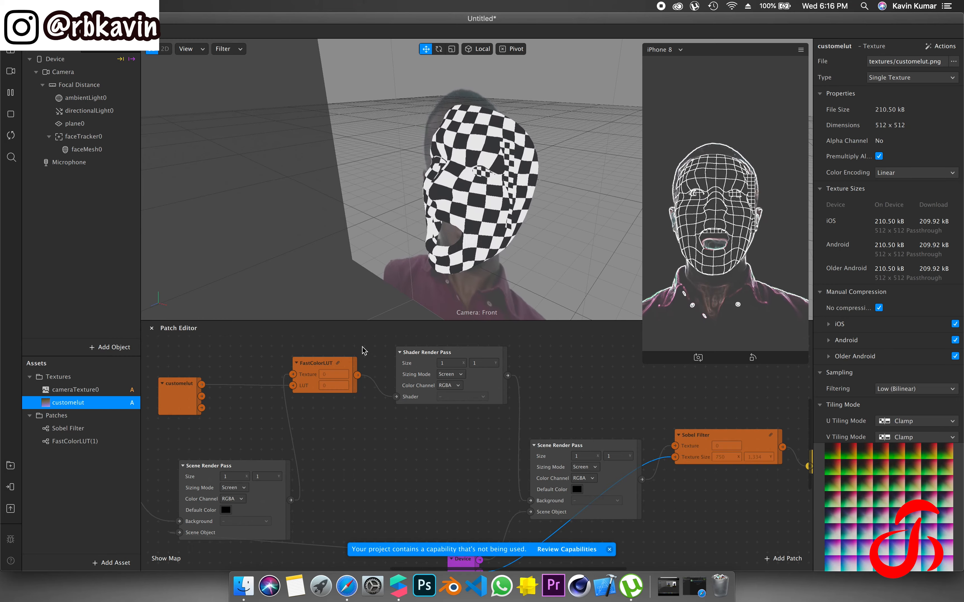
scroll(363, 350, down, 5)
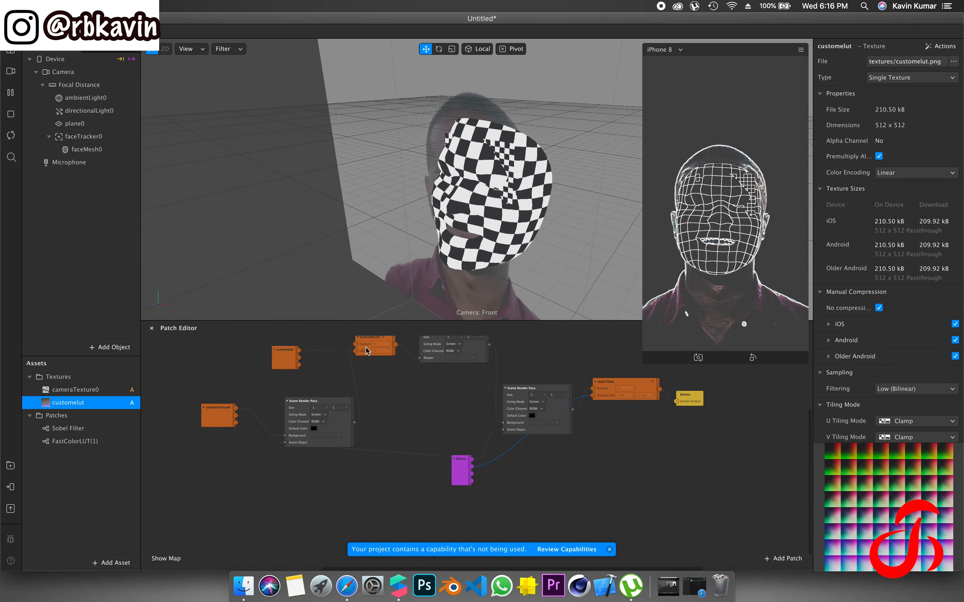
drag(199, 382, 356, 525)
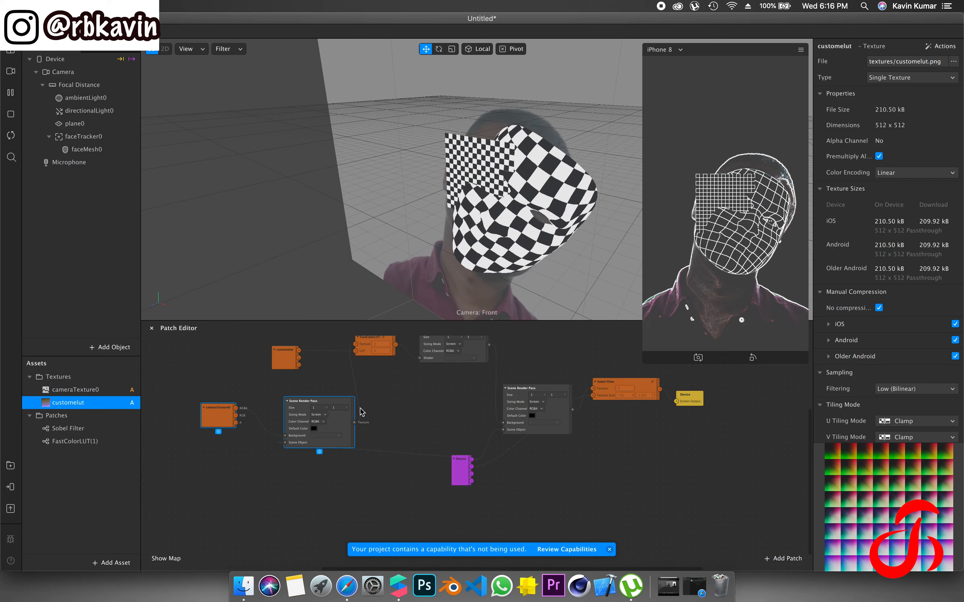
Step: Select the customelut, FastColorLUT and Shader Render Pass patches, and connect the Shader Render Pass's Texture output to the Device's Screen Output
drag(474, 397, 284, 319)
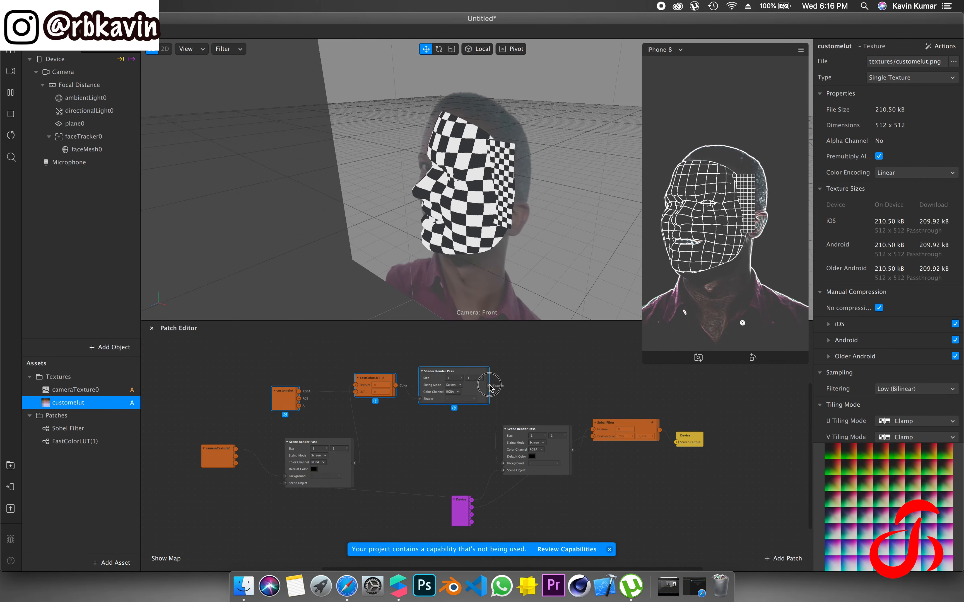
drag(489, 386, 676, 442)
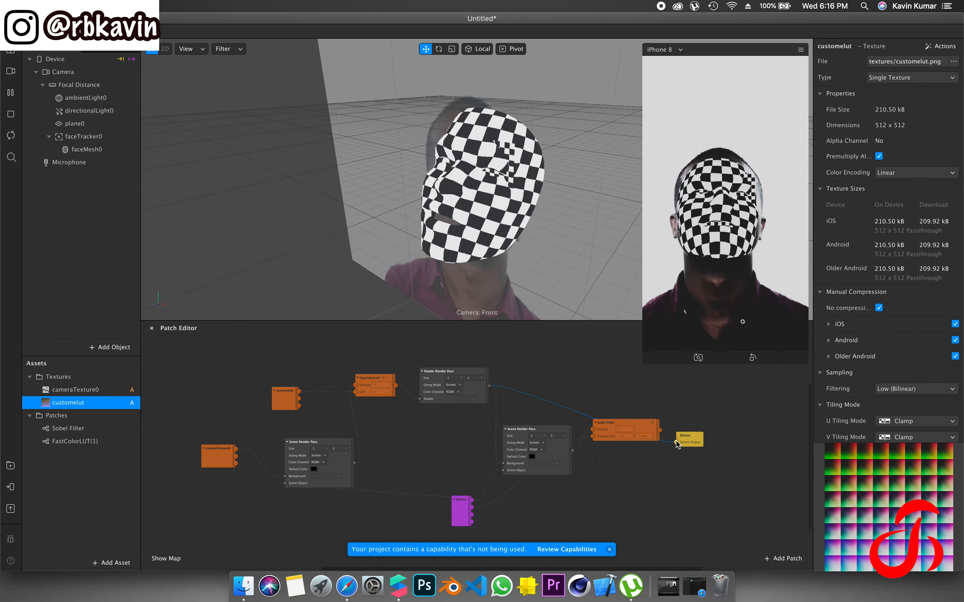